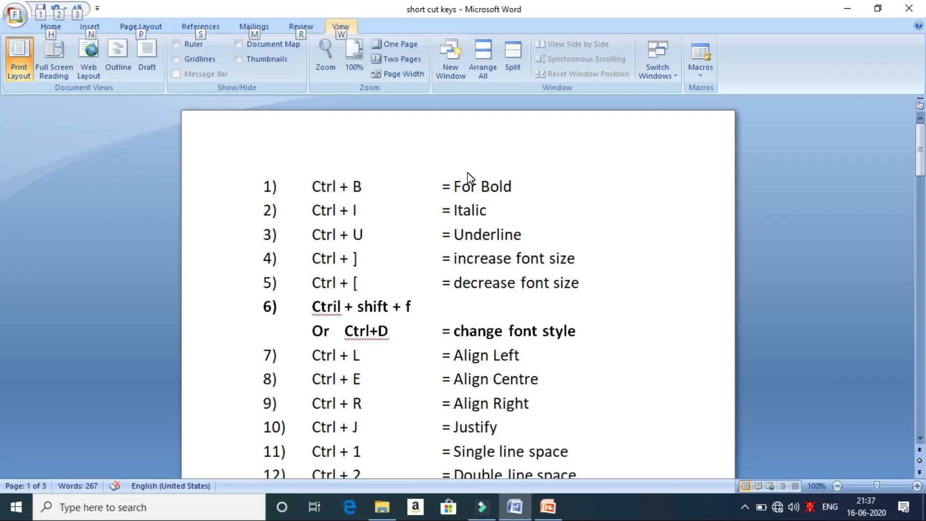
Apply bold to the first list line, "Ctrl + B = For Bold".
left_click(325, 192)
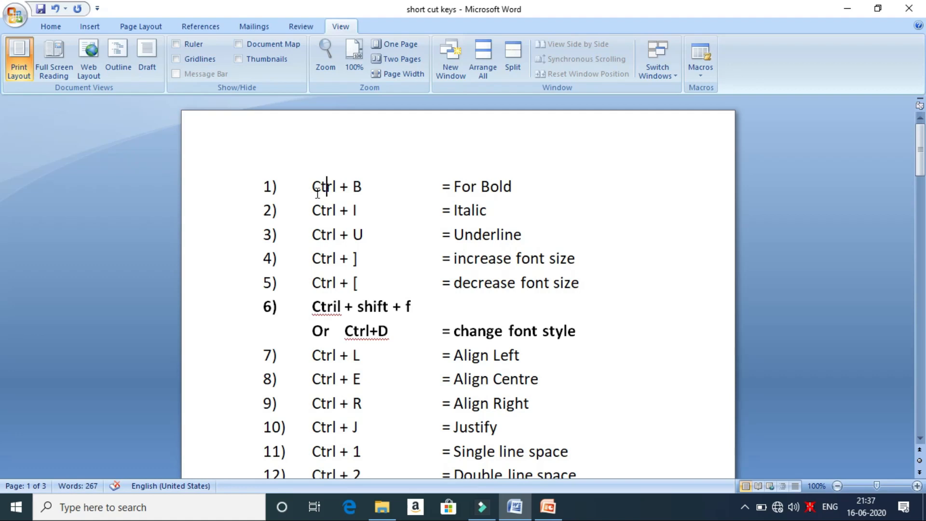
left_click(313, 191)
left_click_drag(357, 193, 501, 192)
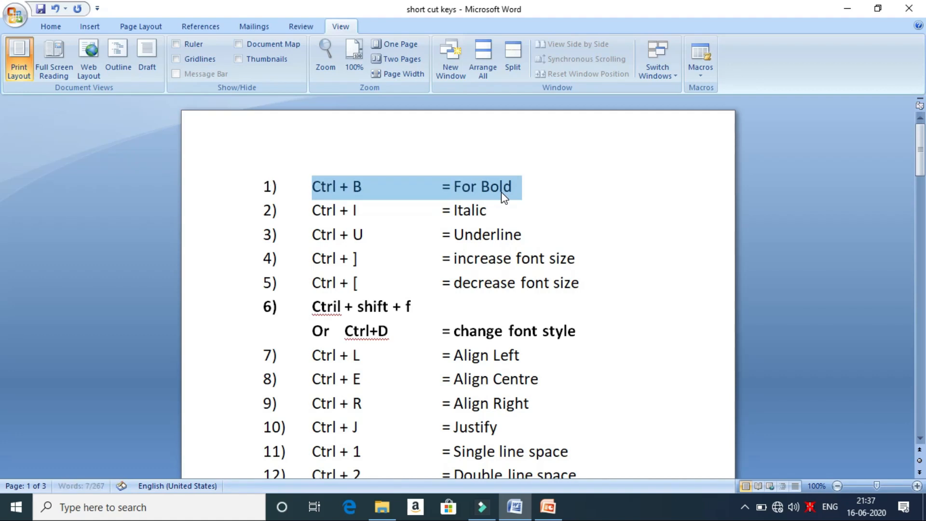
key("ctrl+b")
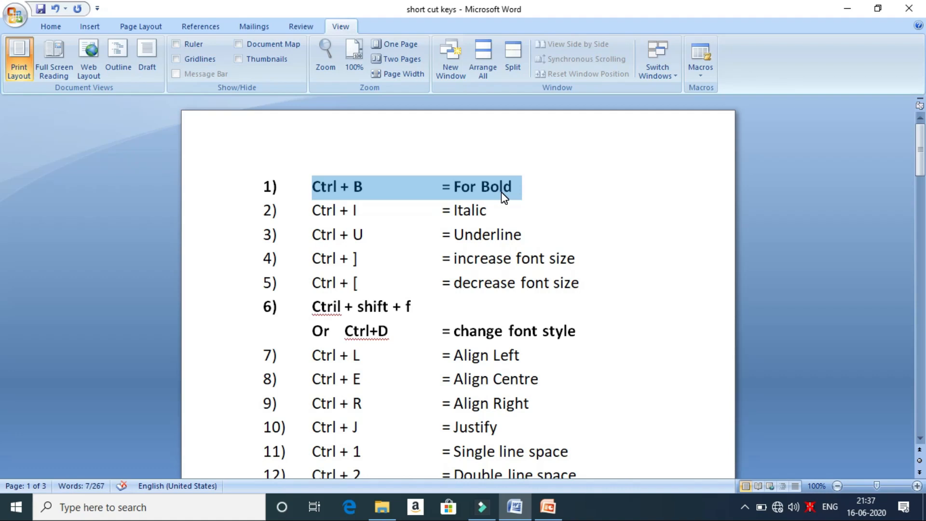
Toggle italic repeatedly on the first list line, leaving it italic.
key("ctrl+i")
key("ctrl+i")
key("ctrl+i")
key("ctrl+i")
key("ctrl+i")
key("ctrl+i")
key("ctrl+i")
Toggle underline on and off on the first list line, leaving it without an underline.
key("ctrl+u")
key("ctrl+u")
key("ctrl+u")
key("ctrl+u")
key("ctrl+u")
key("ctrl+u")
key("ctrl+u")
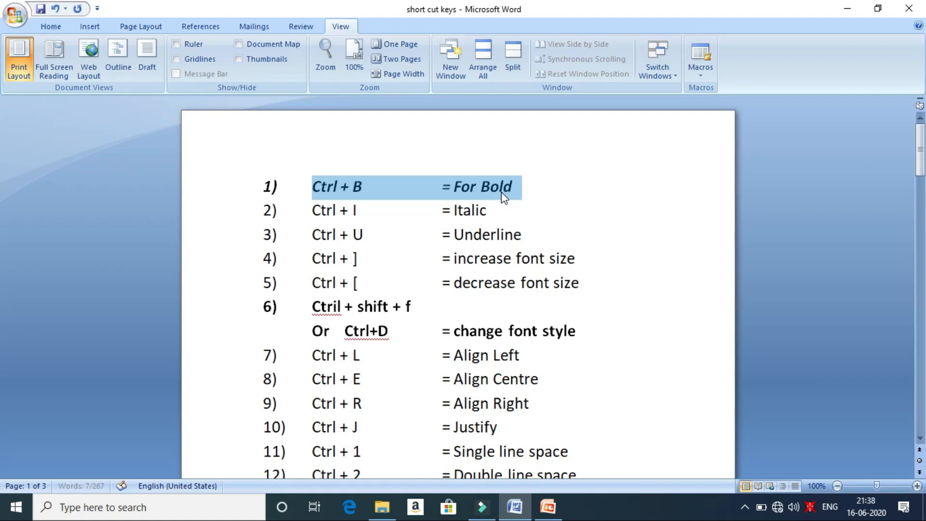
key("ctrl+u")
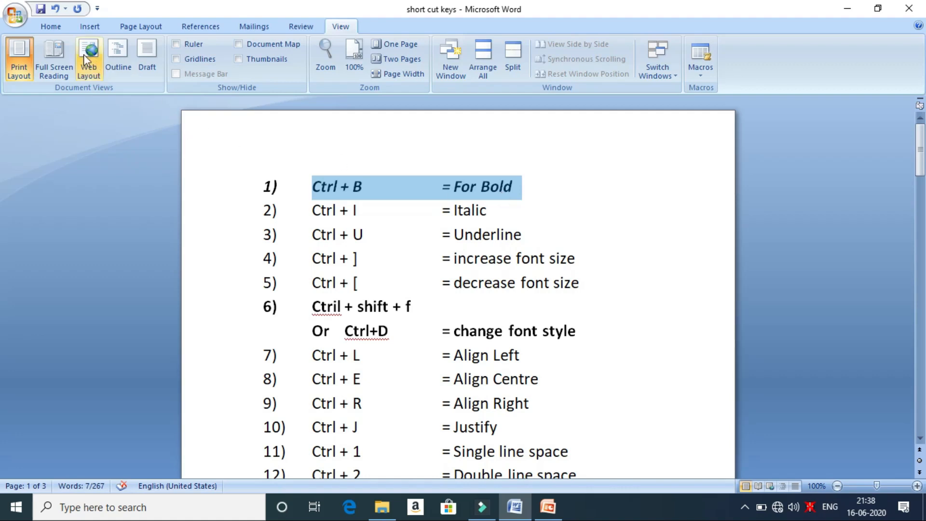
Increase the first list line's font size one point at a time to 40.
left_click(51, 27)
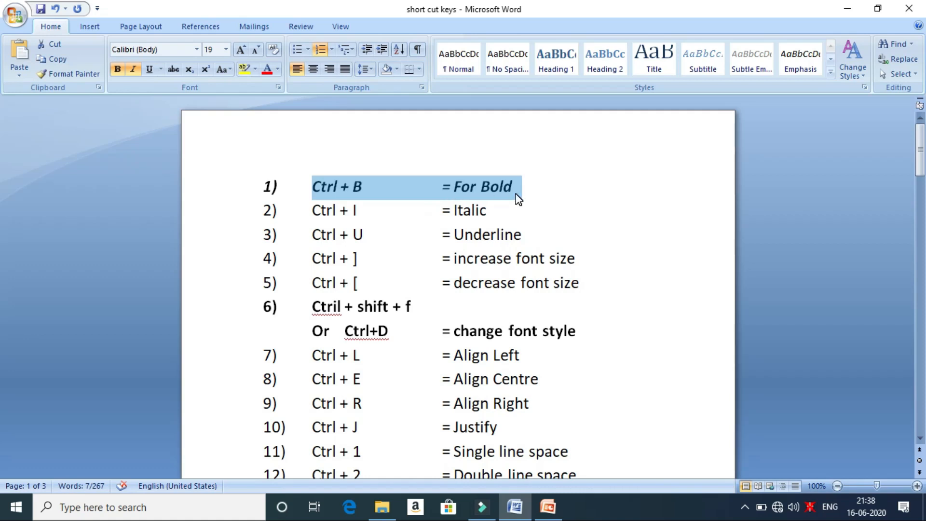
key("ctrl+bracketright")
key("ctrl+bracketright")
key("ctrl+bracketright")
key("ctrl+bracketright")
key("ctrl+bracketright")
key("ctrl+bracketright")
key("ctrl+bracketright")
key("ctrl+bracketright")
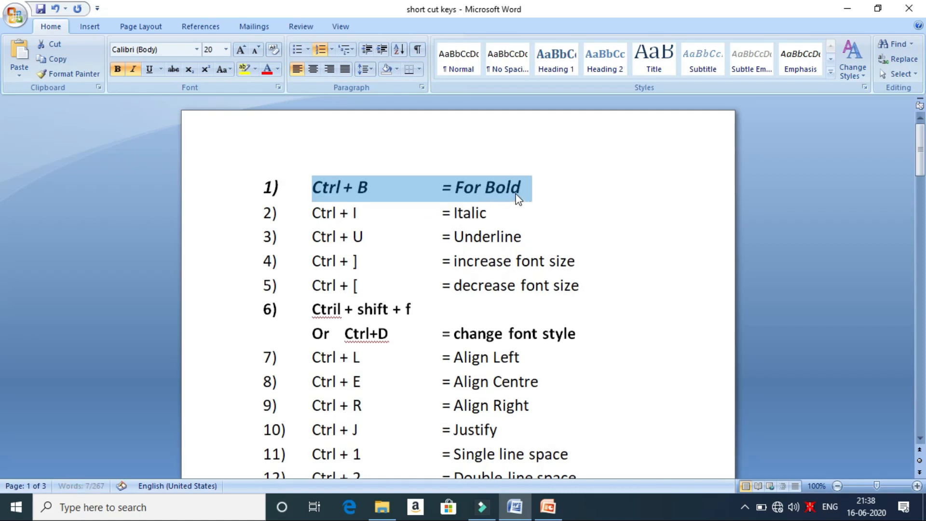
key("ctrl+bracketright")
key("ctrl+bracketright")
key("ctrl+bracketright")
key("ctrl+bracketright")
key("ctrl+bracketright")
key("ctrl+bracketright")
key("ctrl+bracketright")
key("ctrl+bracketright")
key("ctrl+bracketright")
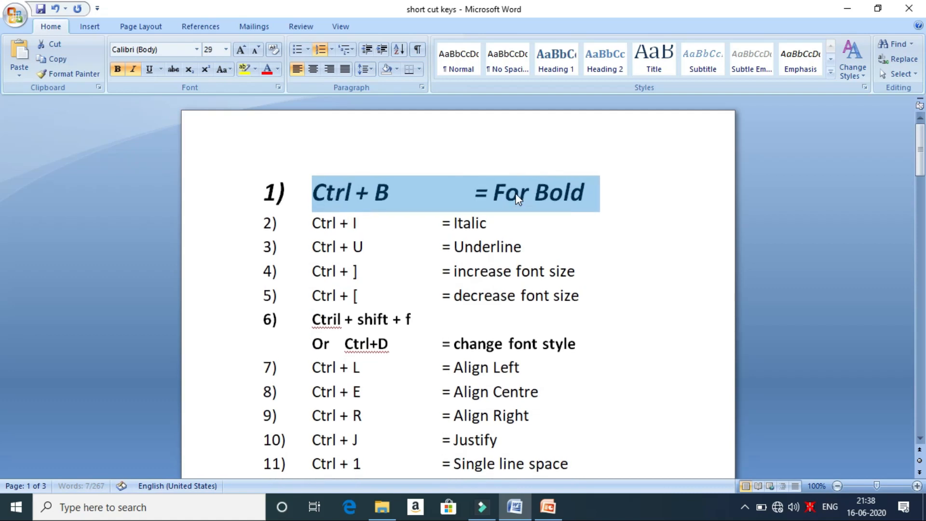
key("ctrl+bracketright")
key("ctrl+bracketright")
key("ctrl+bracketright")
key("ctrl+bracketright")
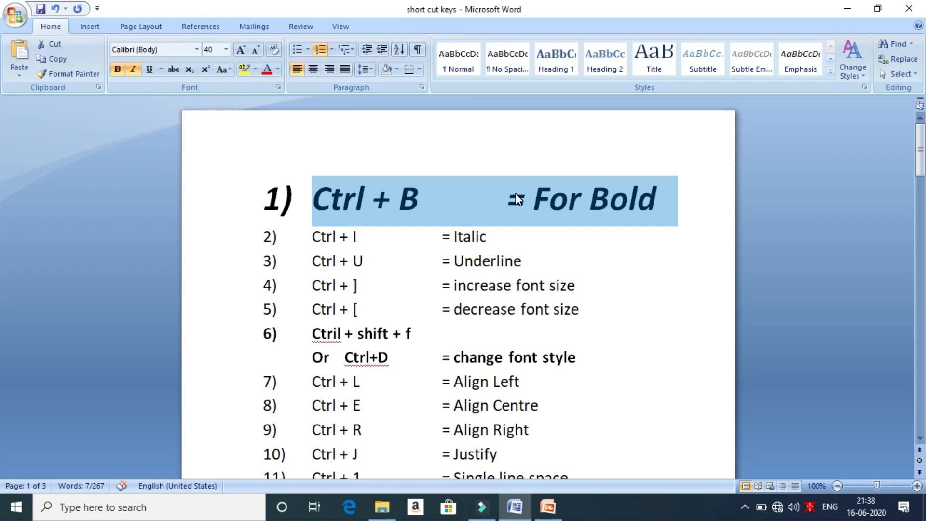
Decrease the first list line's font size one point at a time to 14.
key("ctrl+bracketleft")
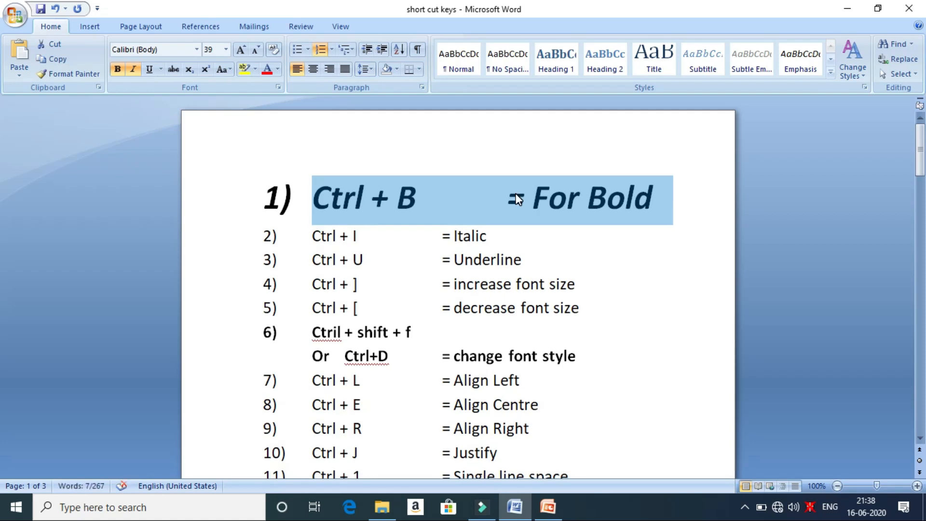
key("ctrl+bracketleft")
key("ctrl+bracketleft")
key("ctrl+bracketleft")
key("ctrl+bracketleft")
key("ctrl+bracketleft")
key("ctrl+bracketleft")
key("ctrl+bracketleft")
key("ctrl+bracketleft")
key("ctrl+bracketleft")
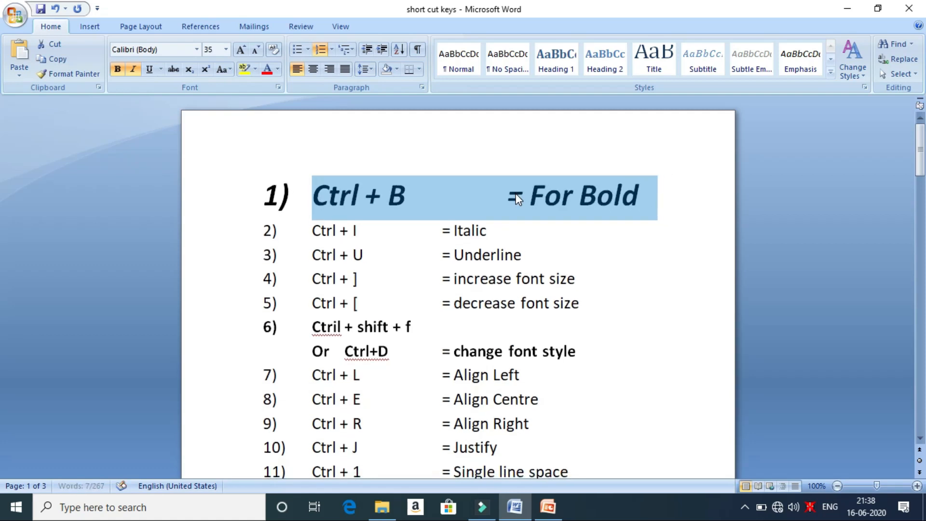
key("ctrl+bracketleft")
key("ctrl+bracketleft")
key("ctrl+bracketleft")
key("ctrl+bracketleft")
key("ctrl+bracketleft")
key("ctrl+bracketleft")
key("ctrl+bracketleft")
key("ctrl+bracketleft")
key("ctrl+bracketleft")
key("ctrl+bracketleft")
key("ctrl+bracketleft")
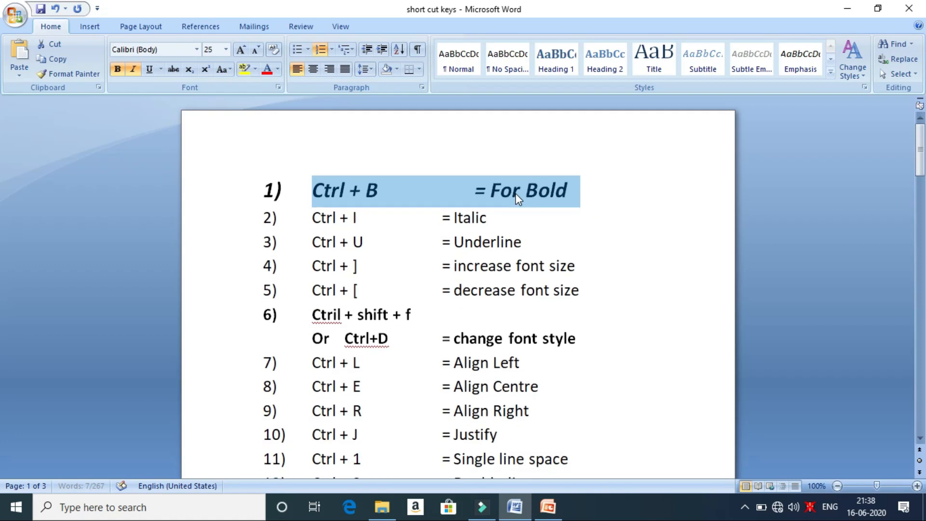
key("ctrl+bracketleft")
key("ctrl+bracketleft")
key("ctrl+bracketleft")
key("ctrl+bracketleft")
key("ctrl+bracketleft")
key("ctrl+bracketleft")
key("ctrl+bracketleft")
key("ctrl+bracketleft")
key("ctrl+bracketleft")
key("ctrl+bracketleft")
key("ctrl+bracketleft")
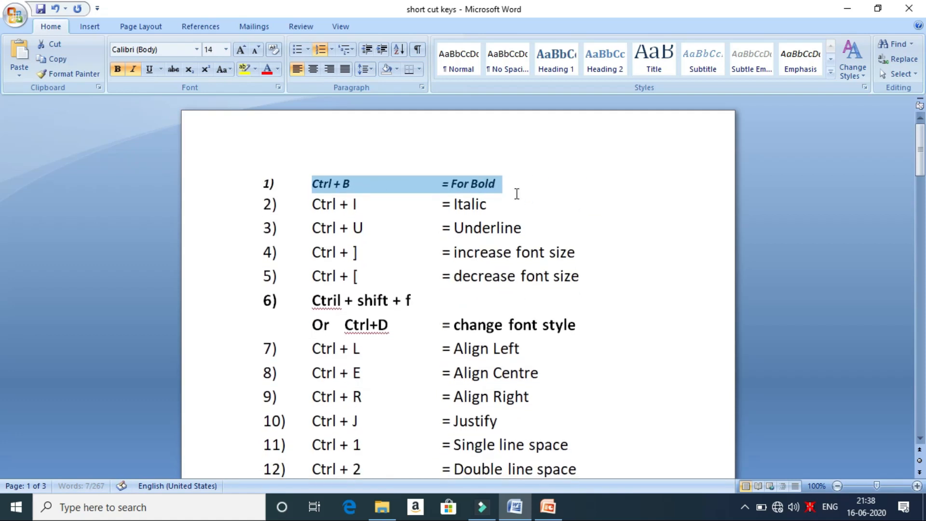
Adjust the first list line's font size in one-point increments until it is 22.
key("ctrl+bracketright")
key("ctrl+bracketright")
key("ctrl+bracketright")
key("ctrl+bracketright")
key("ctrl+bracketright")
key("ctrl+bracketright")
key("ctrl+bracketright")
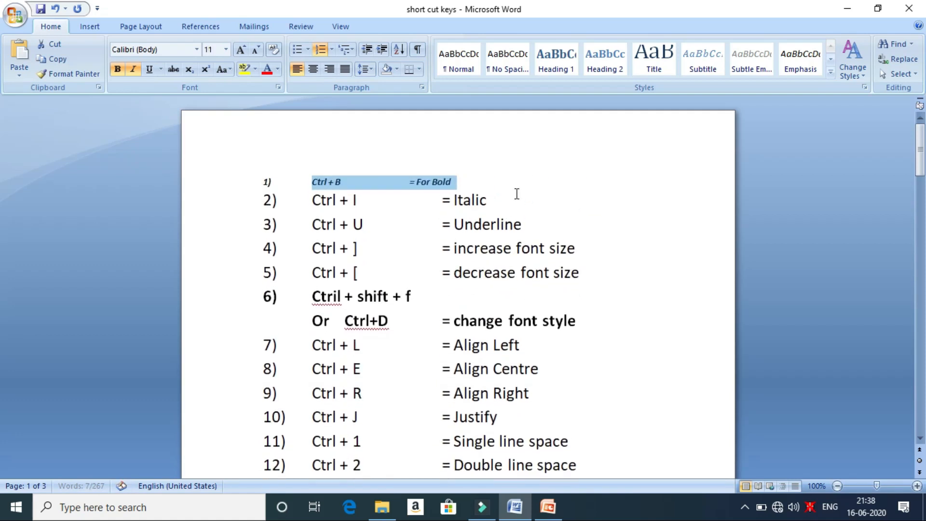
key("ctrl+bracketright")
key("ctrl+bracketright")
key("ctrl+bracketright")
key("ctrl+bracketright")
key("ctrl+bracketright")
key("ctrl+bracketright")
key("ctrl+bracketright")
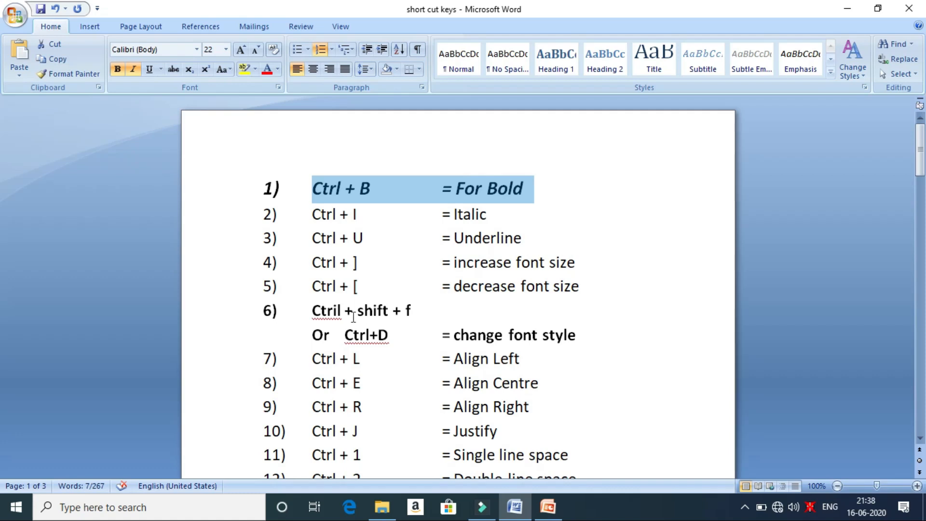
Correct "Ctril" to "Ctrl" in item 6 and dismiss the Font dialog without changing any settings.
left_click(338, 312)
key("BackSpace")
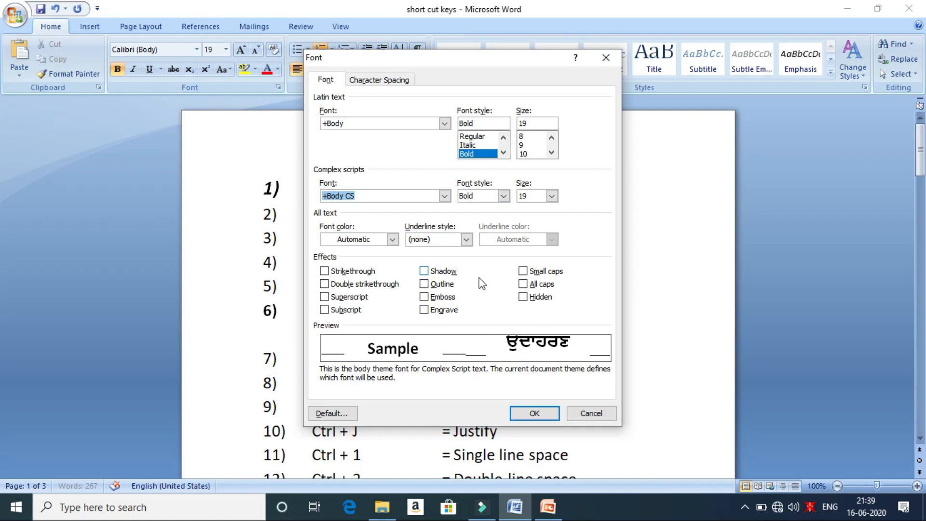
left_click(602, 415)
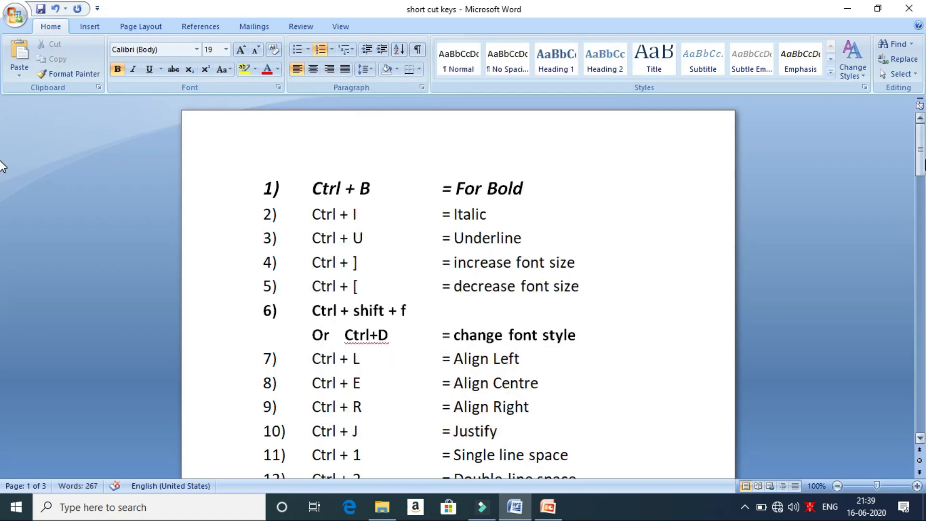
Add a Normal-style line below the "change font style" entry reading "The quick brown fox jumps exactly over the lazy dog.".
left_click_drag(922, 167, 924, 186)
left_click(606, 191)
key("Return")
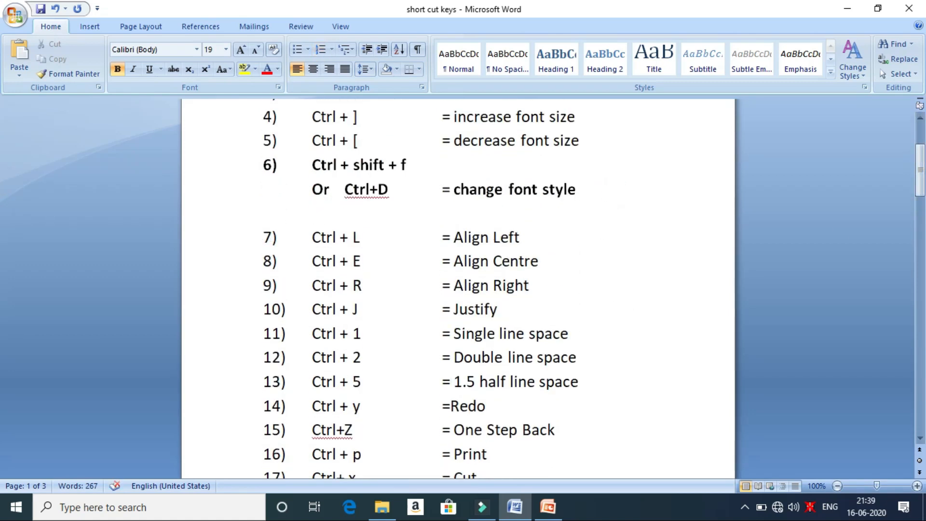
key("ctrl+shift+n")
type("The")
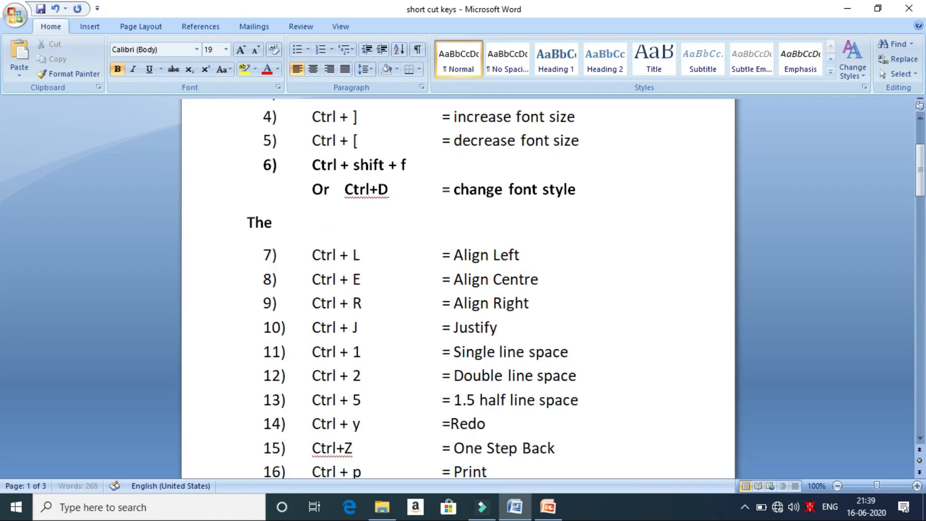
type(" quick brown fox")
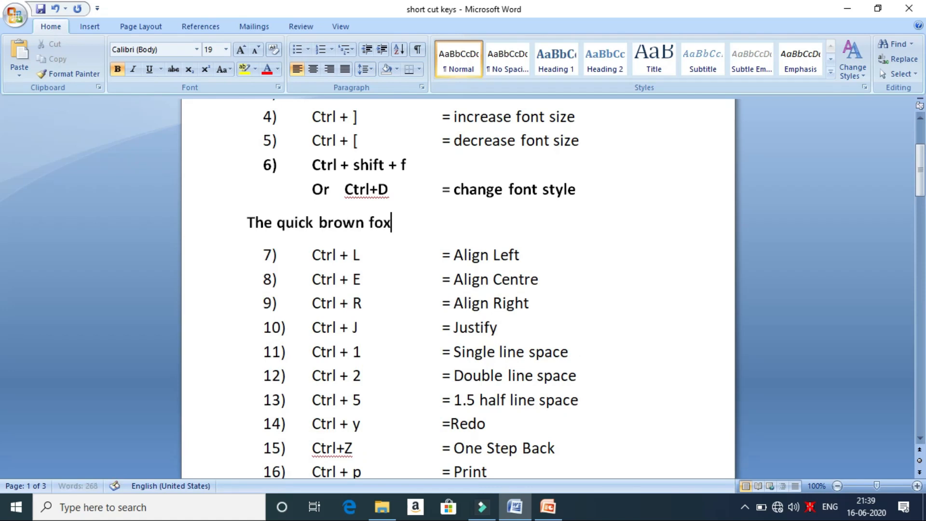
type(" jumps exacl")
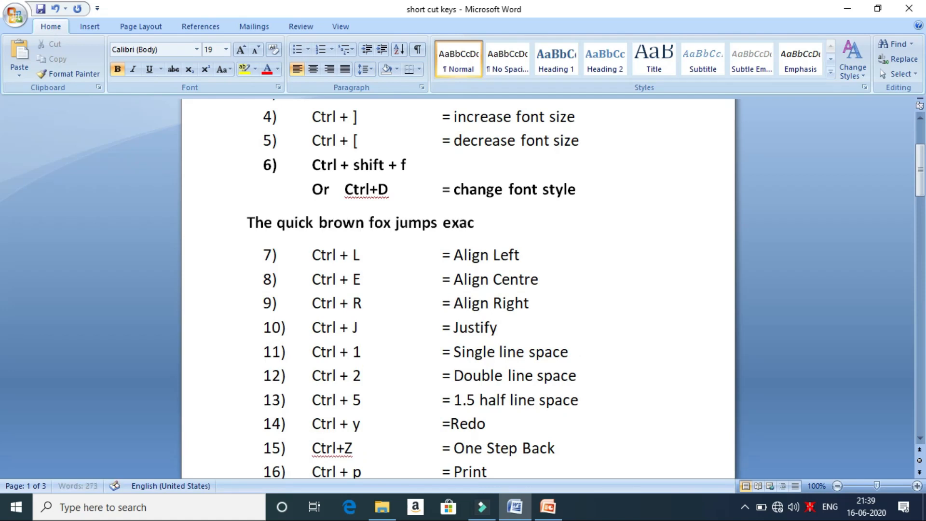
key("BackSpace")
type("ty")
key("BackSpace")
type("ly o")
type("ver the laz")
type("dy")
key("BackSpace")
key("BackSpace")
type("y dog.")
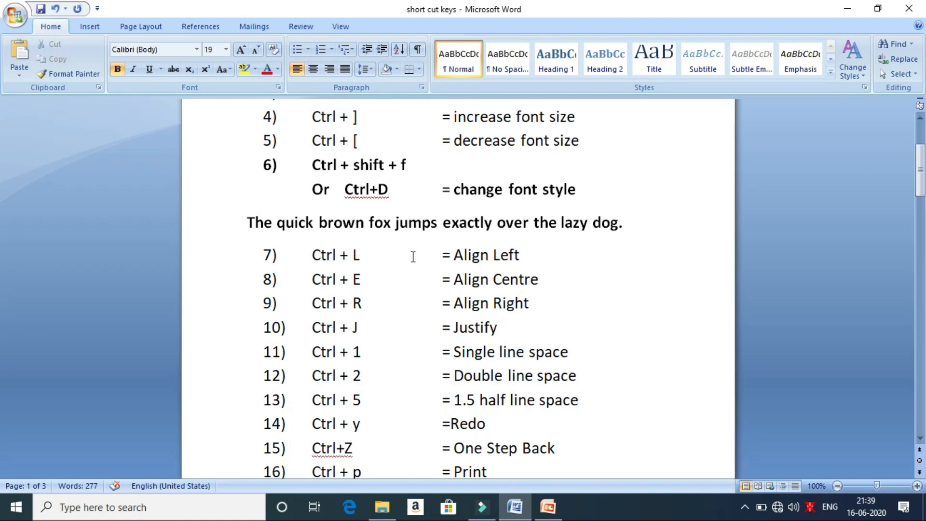
Try centre and right alignment on the fox sentence and return it to left alignment.
key("ctrl+e")
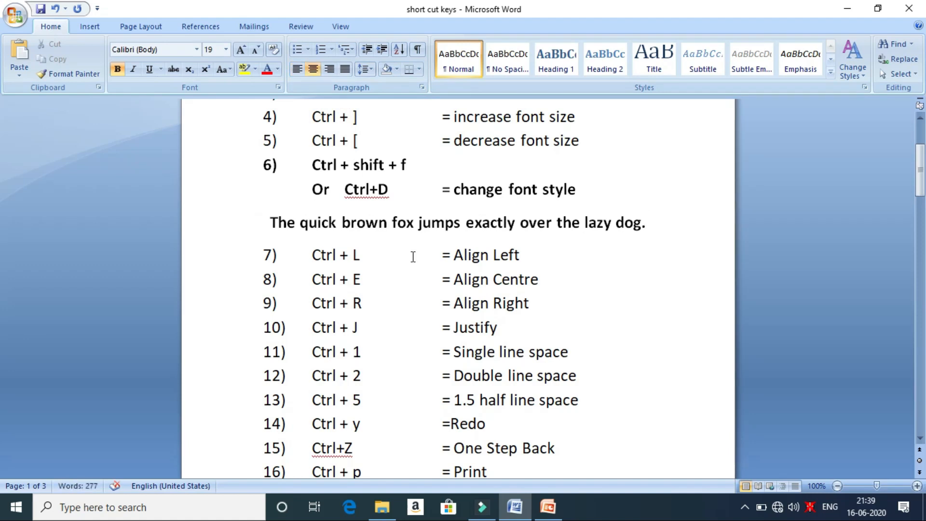
key("ctrl+r")
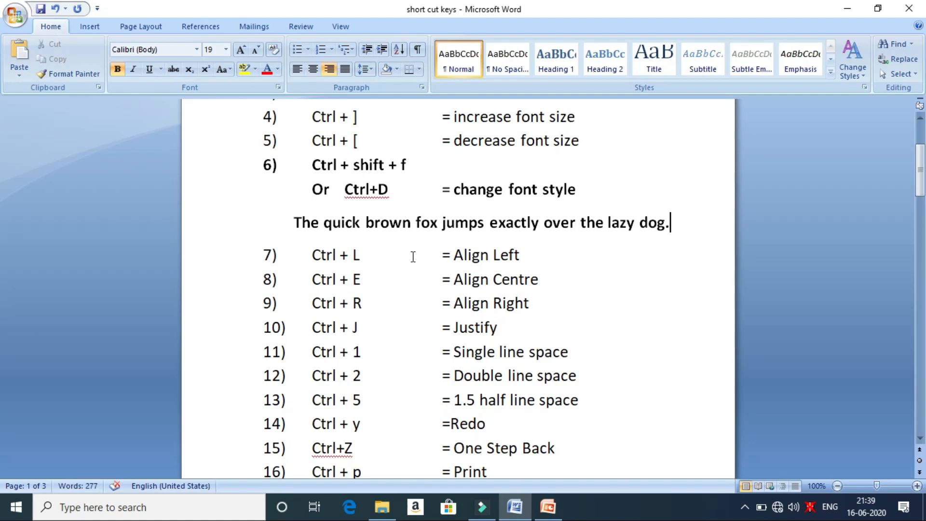
key("ctrl+l")
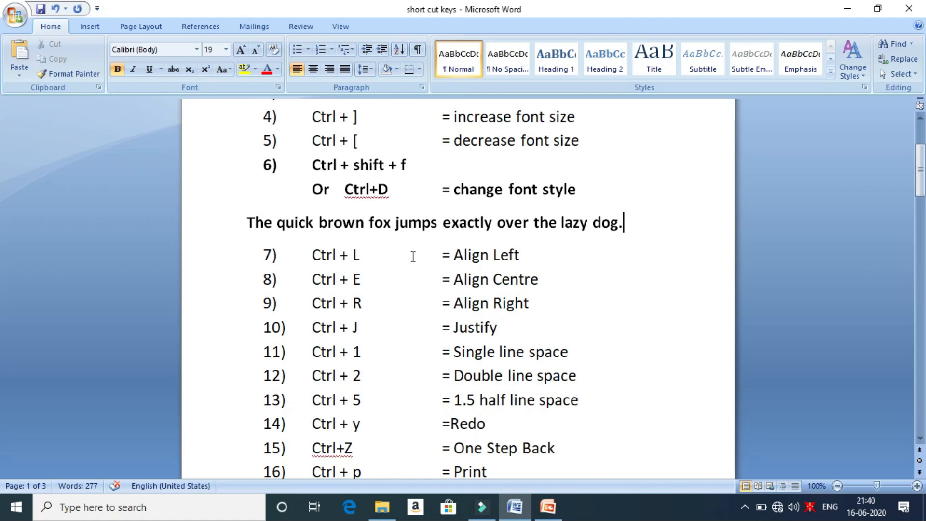
Copy the fox sentence and paste it repeatedly to build a paragraph of six consecutive copies.
left_click_drag(246, 223, 626, 221)
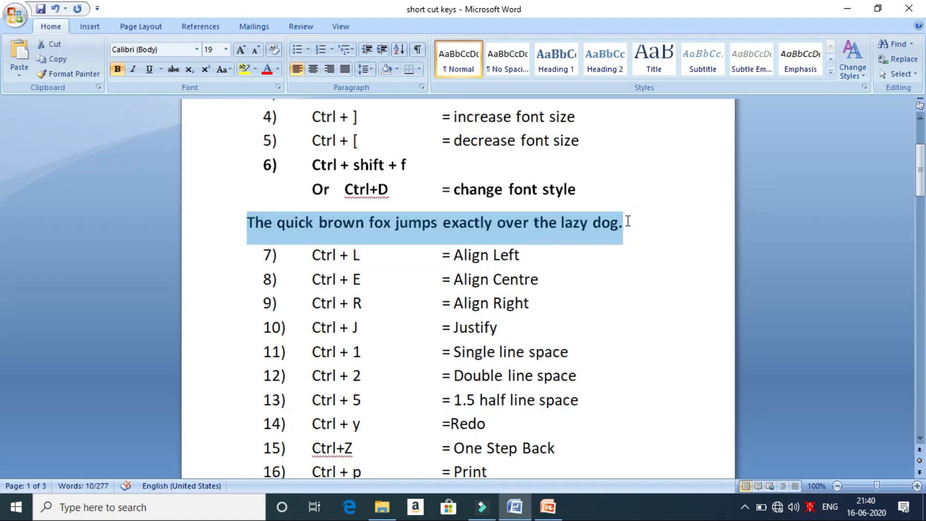
key("ctrl+c")
key("ctrl+v")
key("ctrl+v")
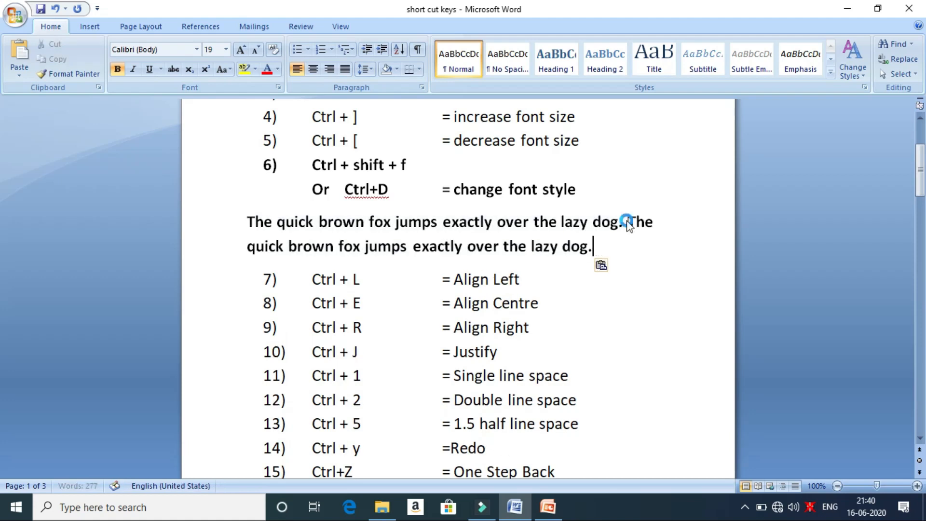
key("ctrl+v")
key("ctrl+v")
key("ctrl+v")
key("ctrl+v")
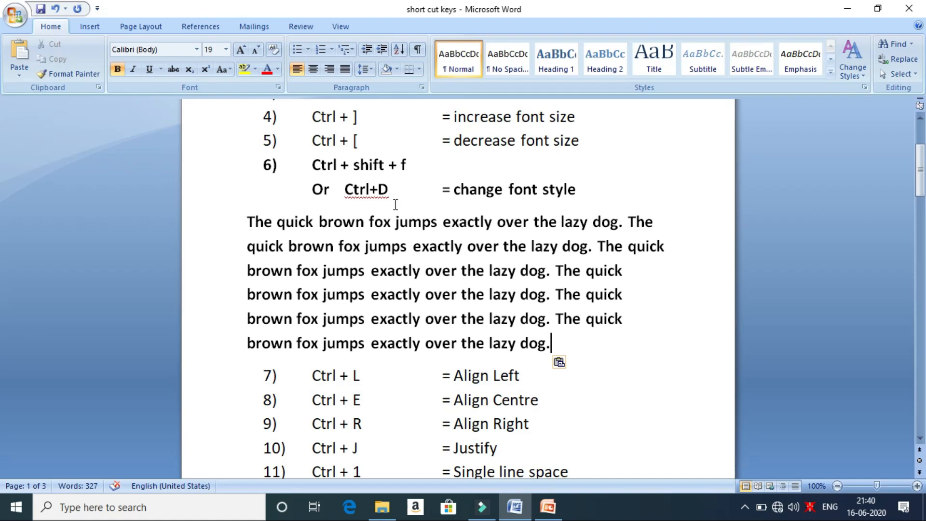
Try right, centre and left alignment on the whole fox paragraph, and finish by justifying it.
left_click_drag(248, 224, 557, 336)
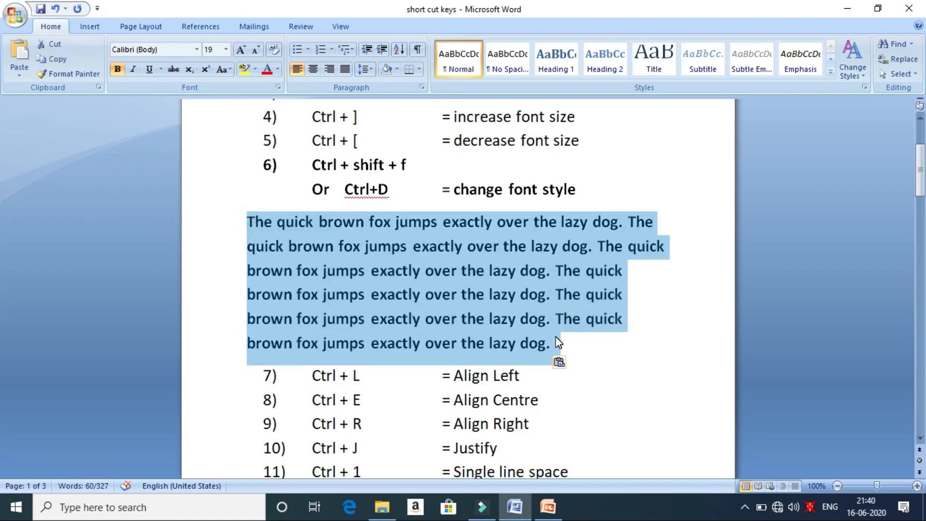
key("ctrl+r")
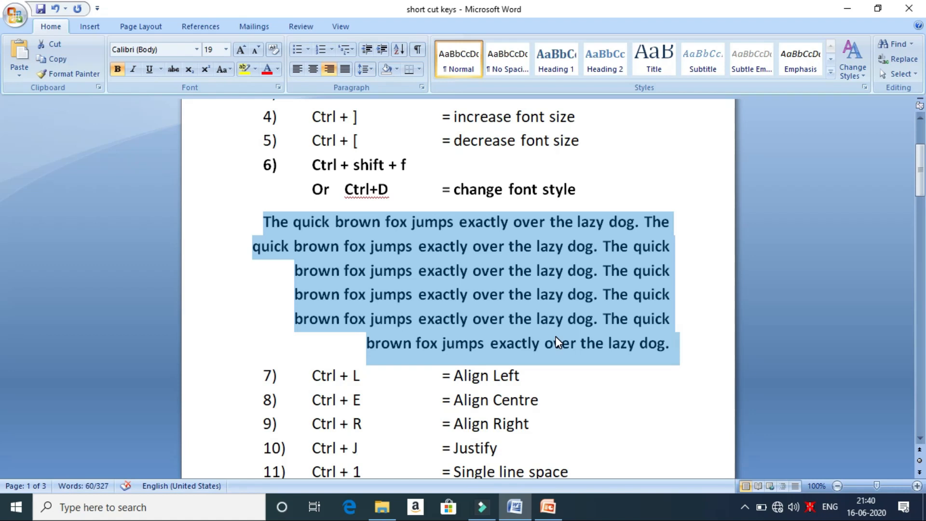
key("ctrl+e")
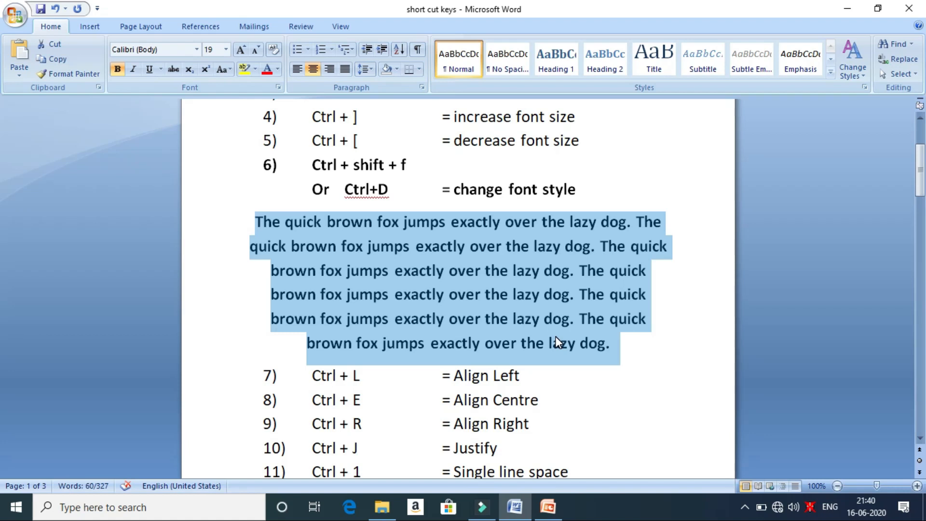
key("ctrl+l")
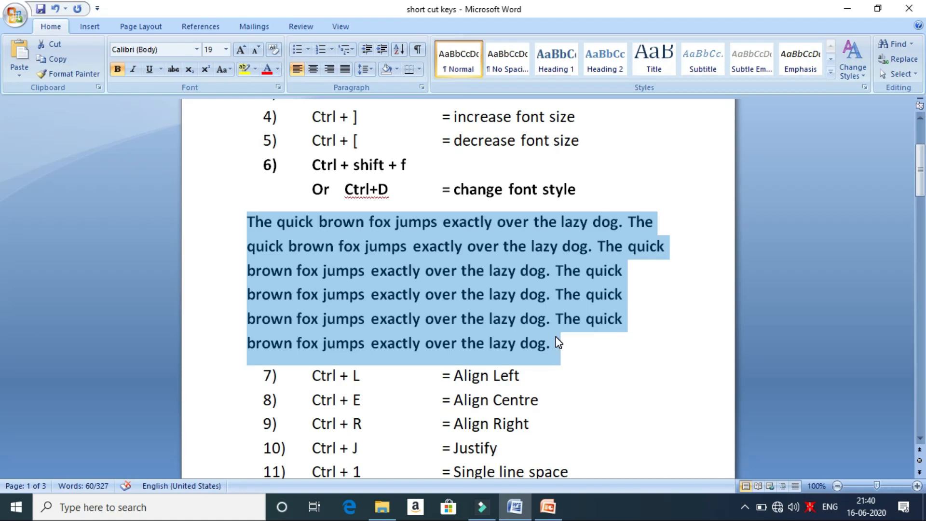
key("ctrl+j")
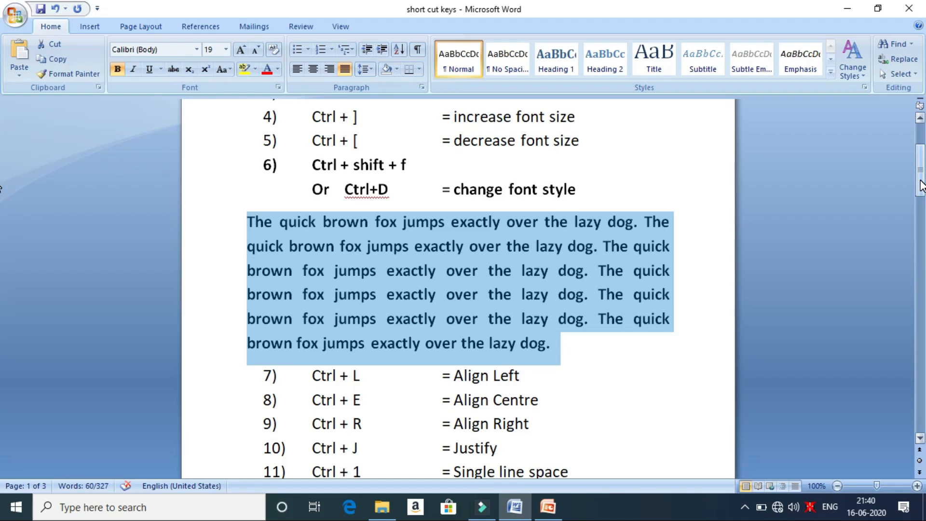
Add blank lines below the "Justify" entry and paste a copy of the fox paragraph there.
left_click_drag(921, 185, 871, 208)
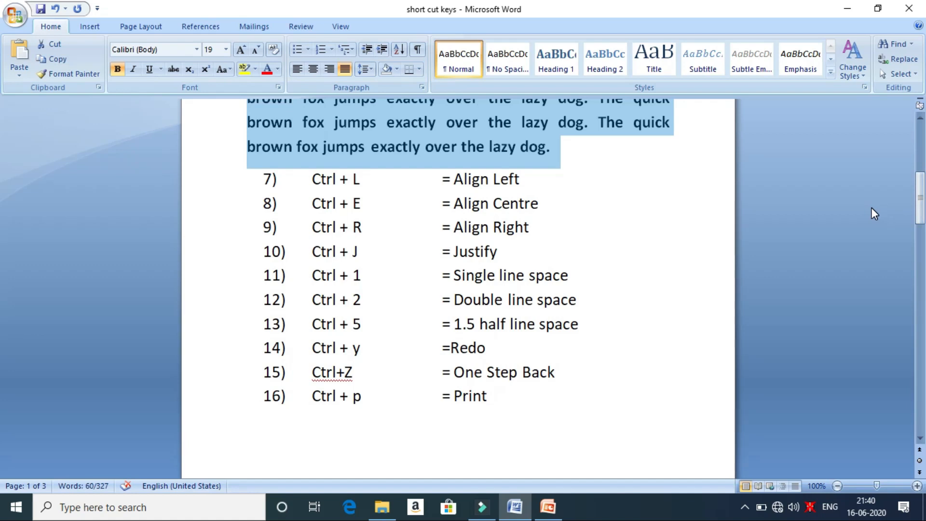
left_click(585, 265)
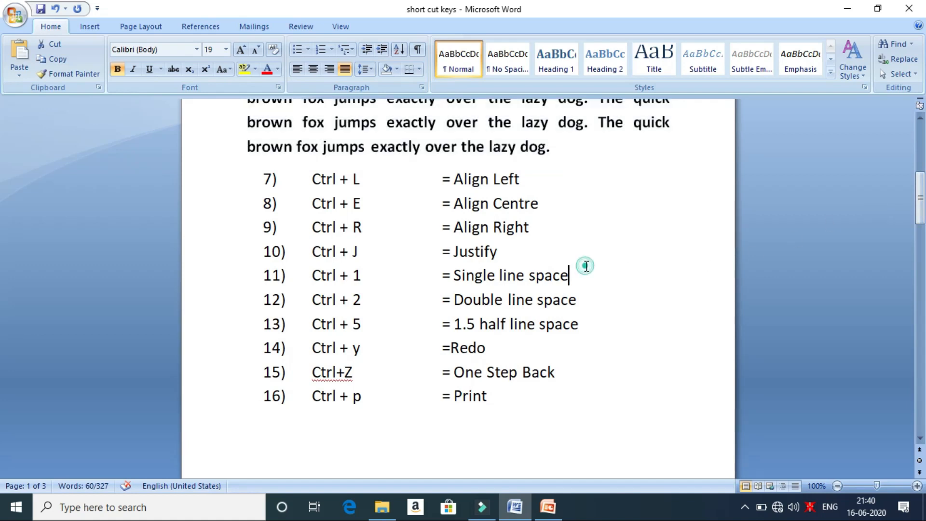
left_click(585, 255)
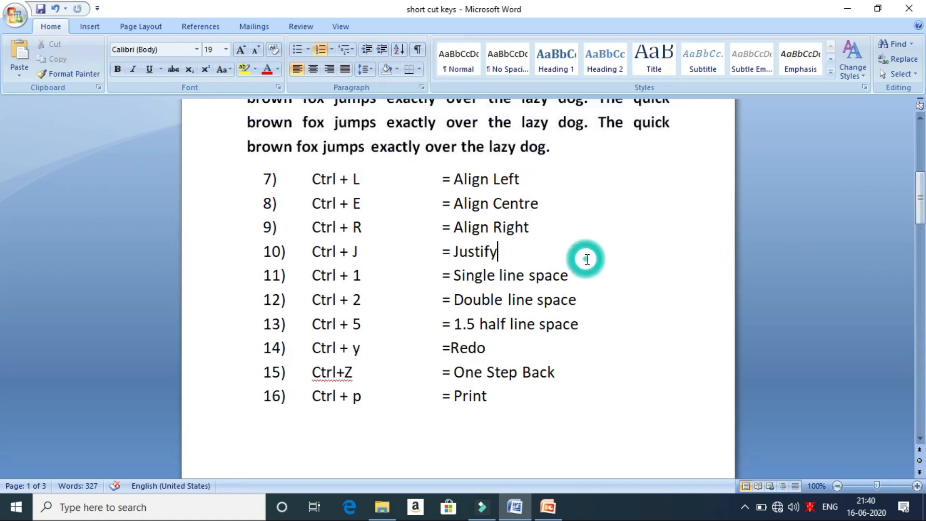
key("Return")
key("BackSpace")
key("Return")
key("Return")
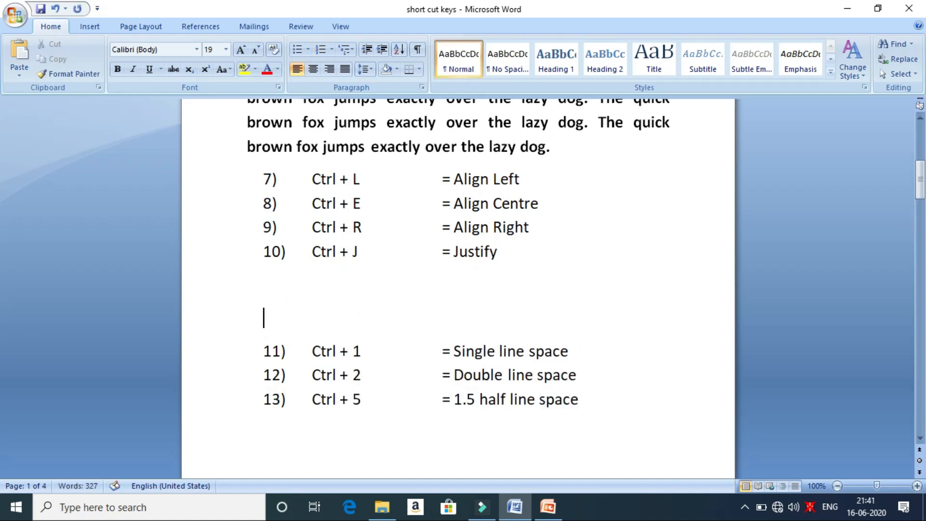
key("ctrl+v")
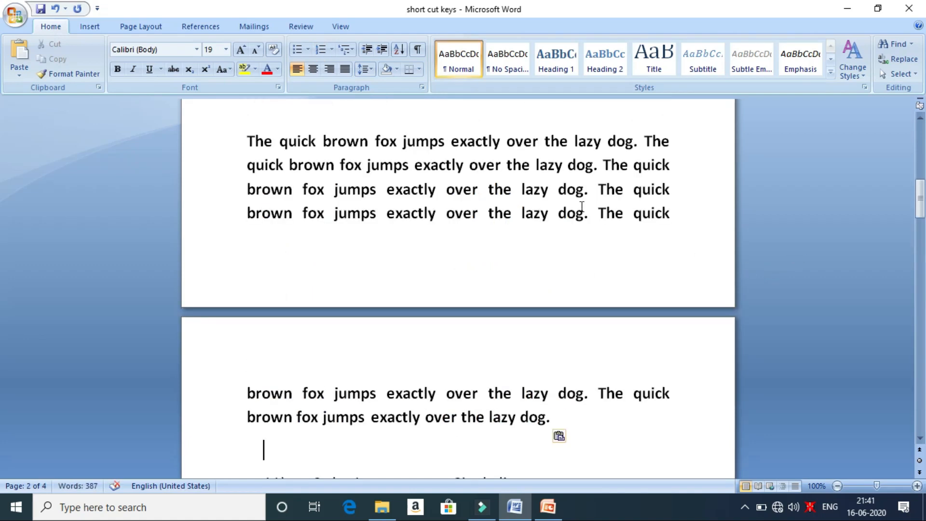
Insert a page break above the pasted fox paragraph so it starts on a new page.
left_click(533, 128)
key("ctrl+Return")
left_click_drag(920, 198, 921, 242)
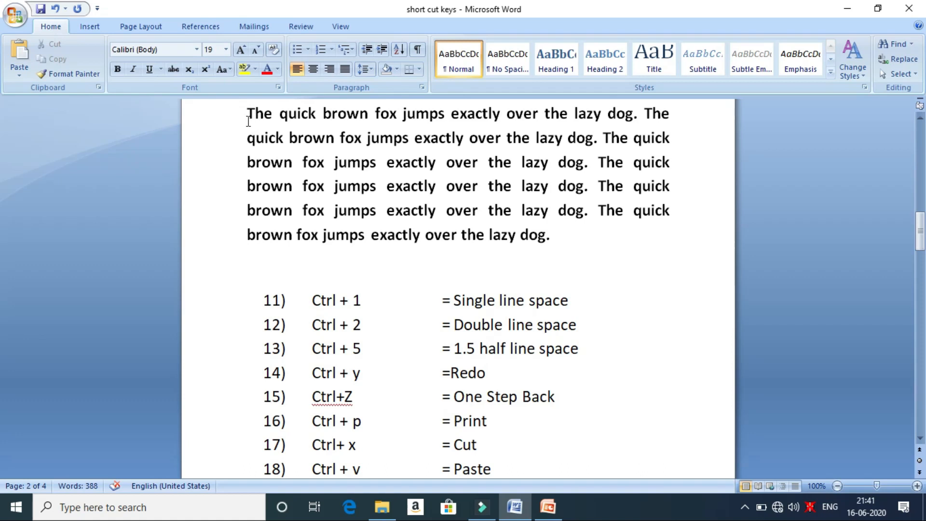
Try double and 1.5 line spacing on the pasted fox paragraph, and finish with single spacing.
left_click_drag(249, 120, 571, 233)
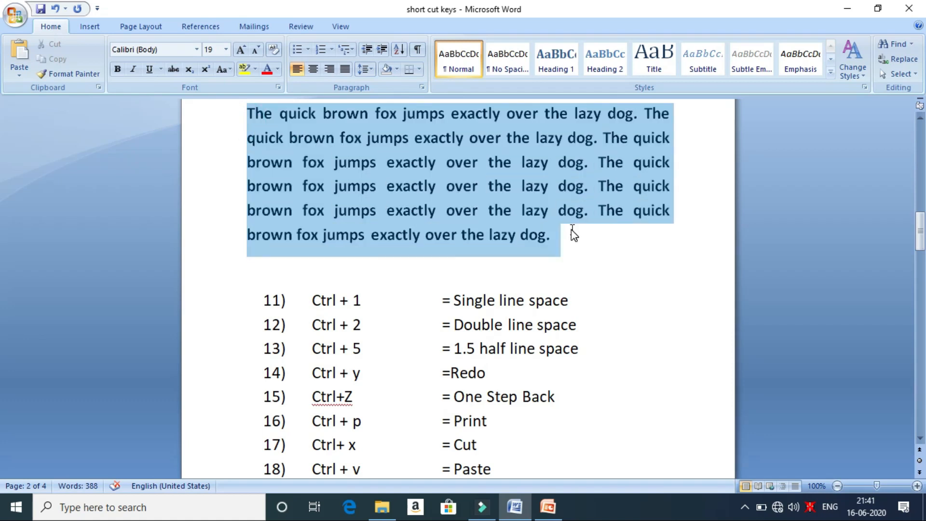
key("ctrl+2")
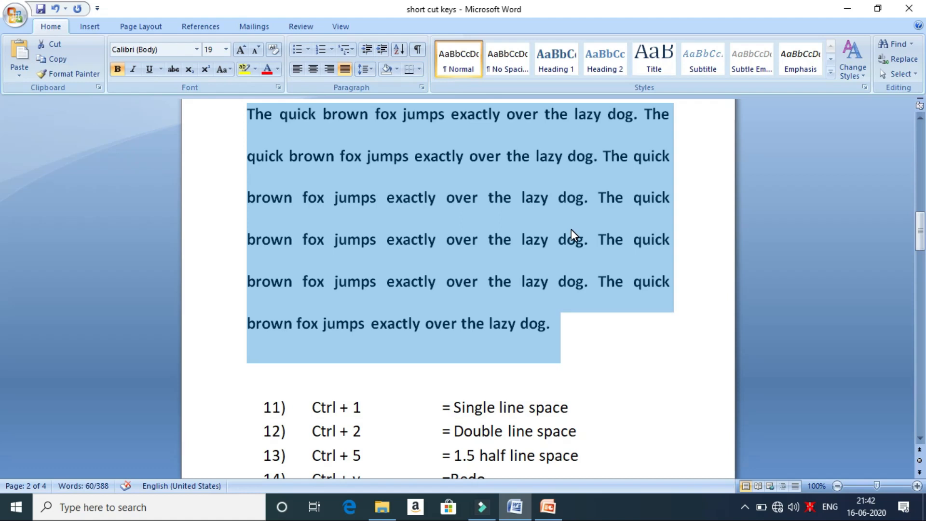
key("ctrl+5")
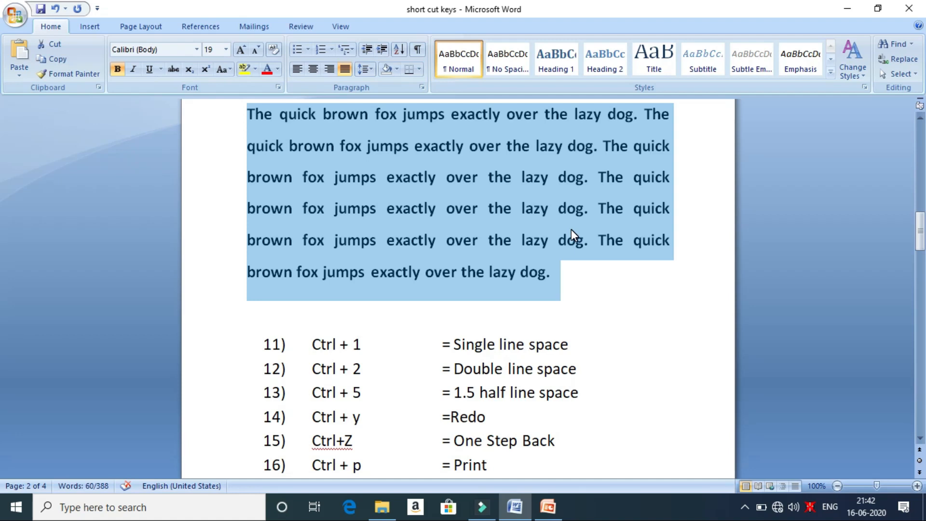
key("ctrl+1")
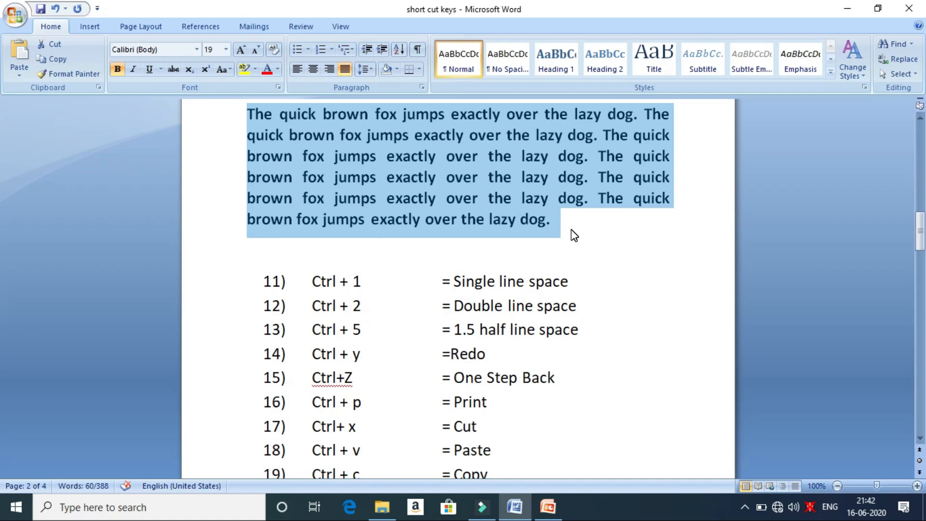
Undo the last two line-spacing changes on the fox paragraph and redo both.
key("ctrl+c")
key("ctrl+5")
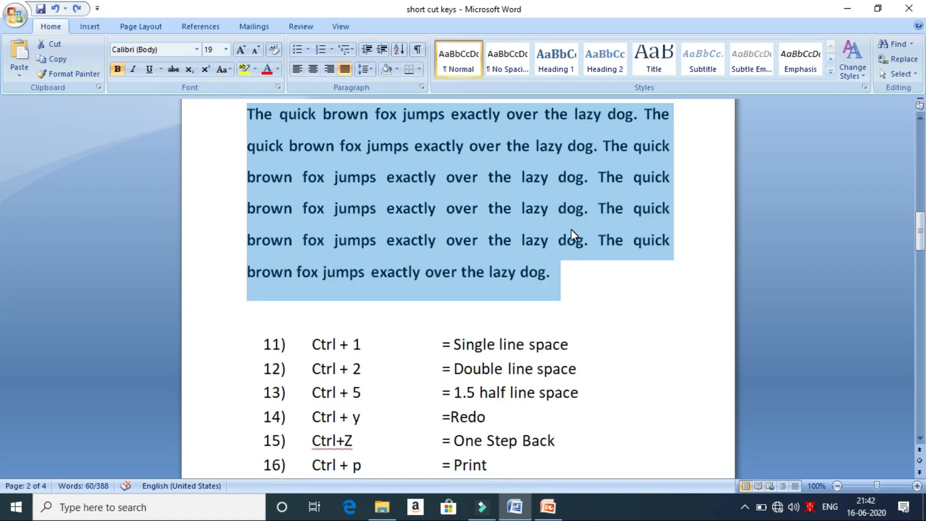
key("ctrl+2")
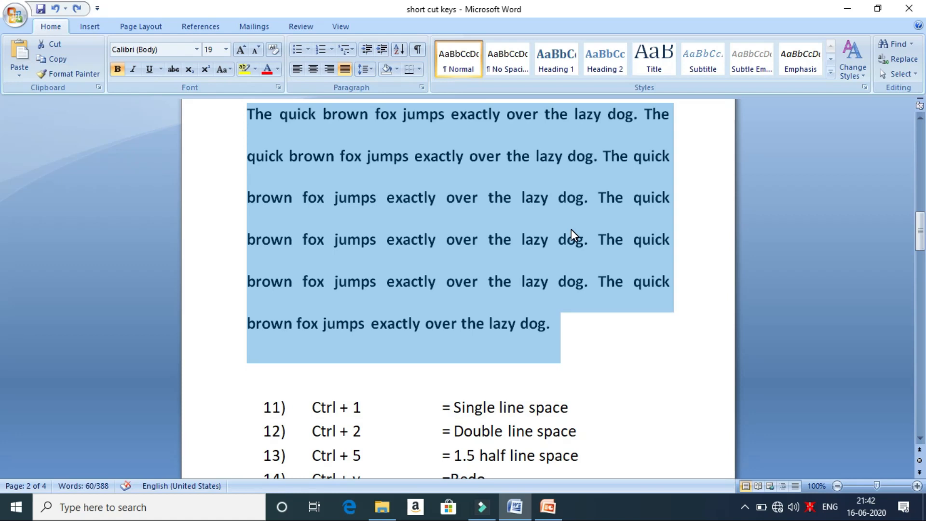
key("ctrl+5")
key("ctrl+1")
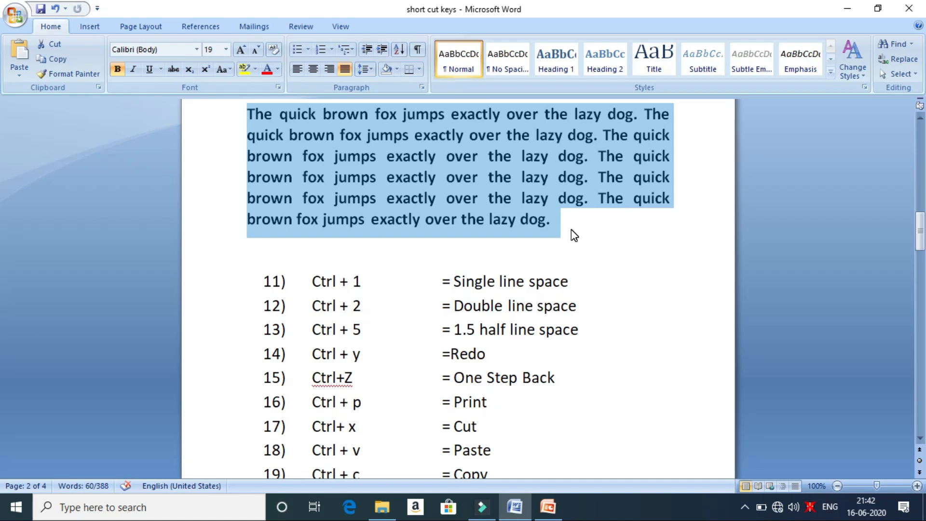
Open the print settings and choose the Samsung M2010 Series printer.
left_click_drag(923, 228, 923, 252)
left_click(565, 225)
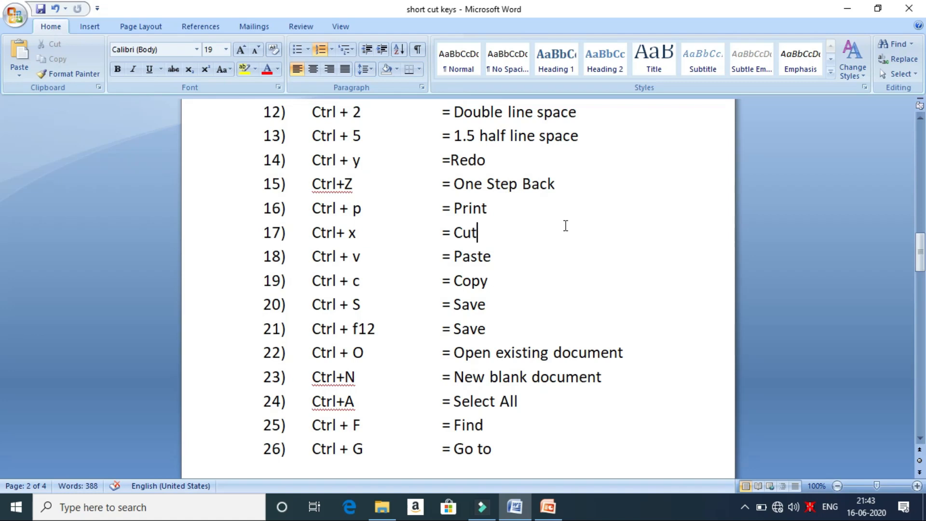
key("ctrl+p")
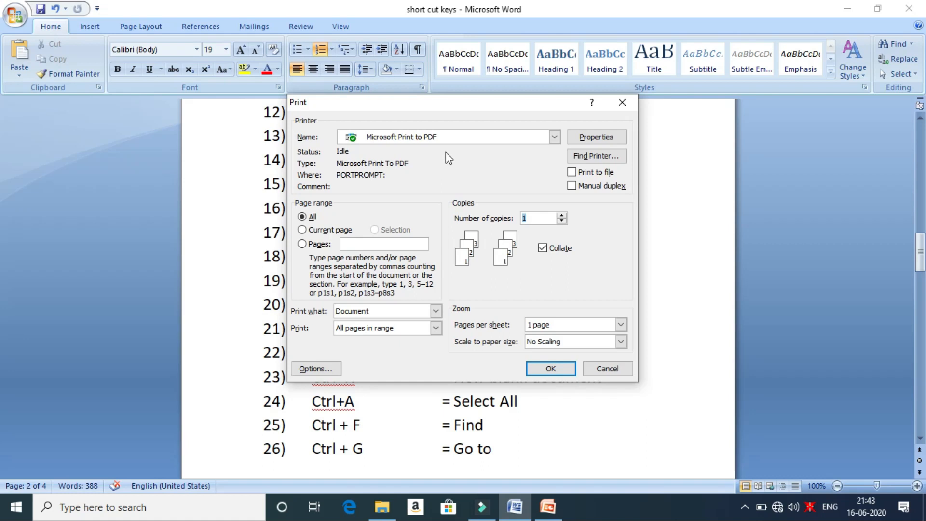
left_click(469, 139)
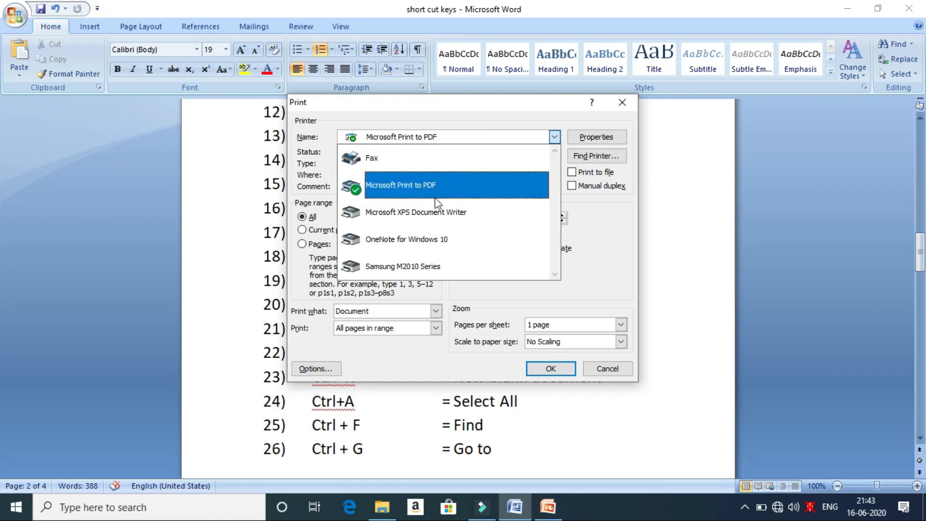
left_click(442, 262)
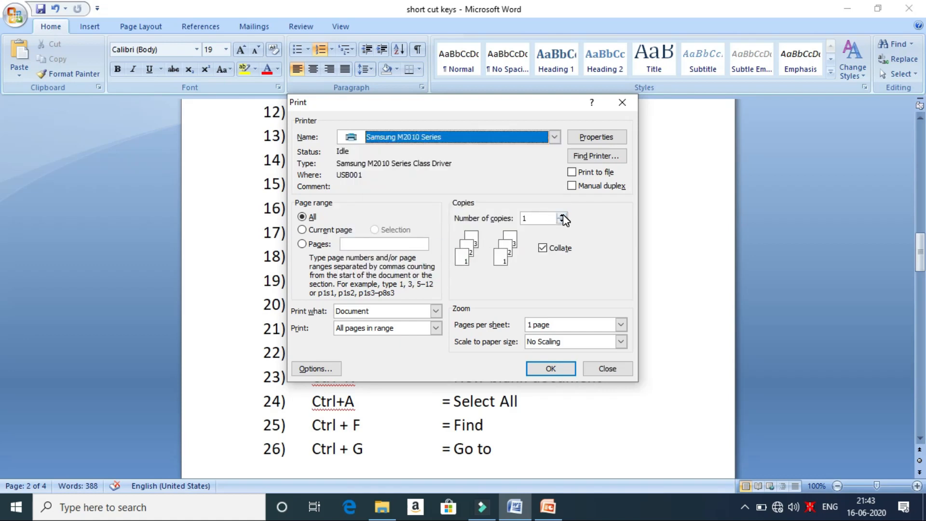
Try the print page ranges "1,2,5,9," and "1-5,9-15", and close the print settings without printing.
left_click(381, 245)
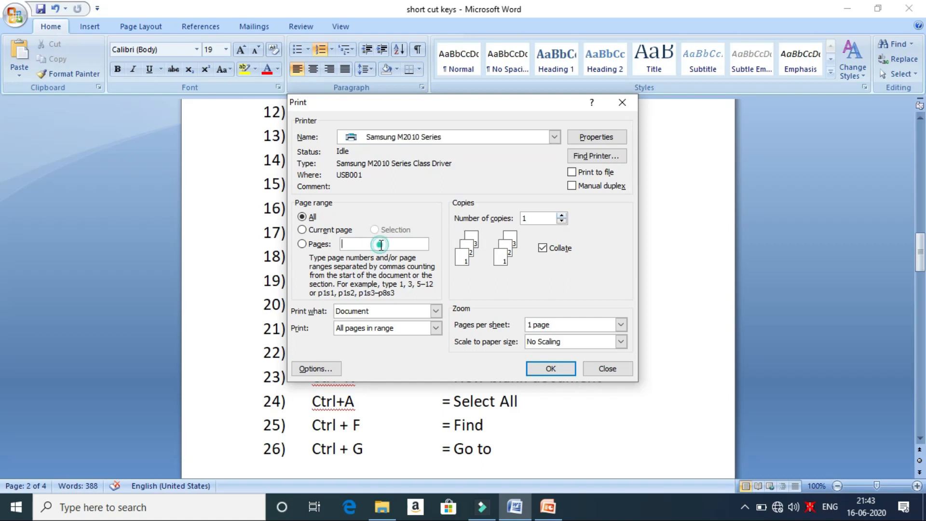
type("1,2,5,9,")
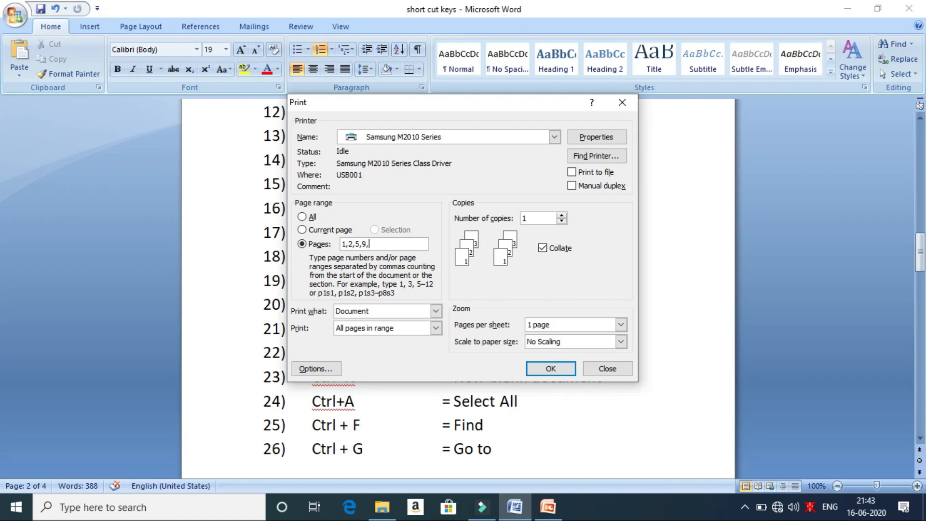
key("BackSpace")
key("BackSpace")
key("BackSpace")
key("BackSpace")
key("BackSpace")
key("BackSpace")
key("BackSpace")
type("-5,9-15")
left_click(610, 369)
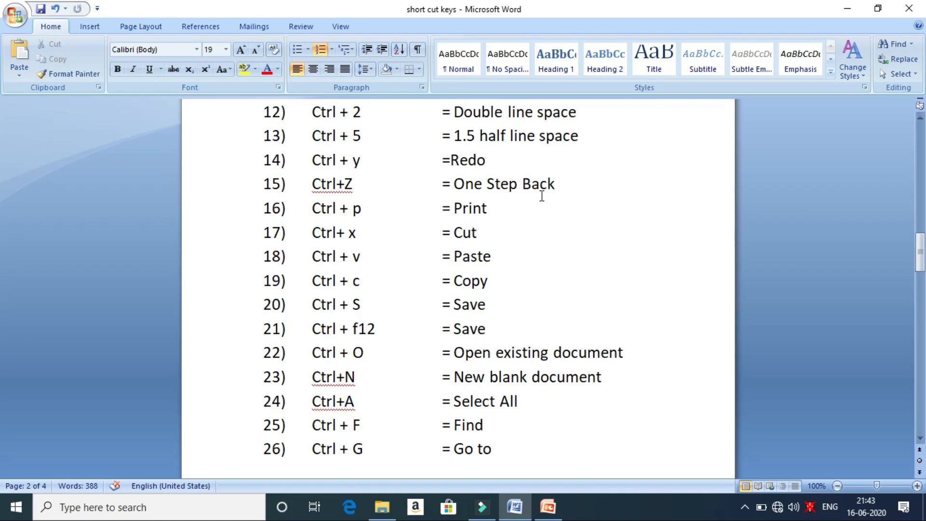
Cut "One Step Back" from entry 15 and paste it back in the same place.
left_click_drag(557, 184, 458, 192)
key("Delete")
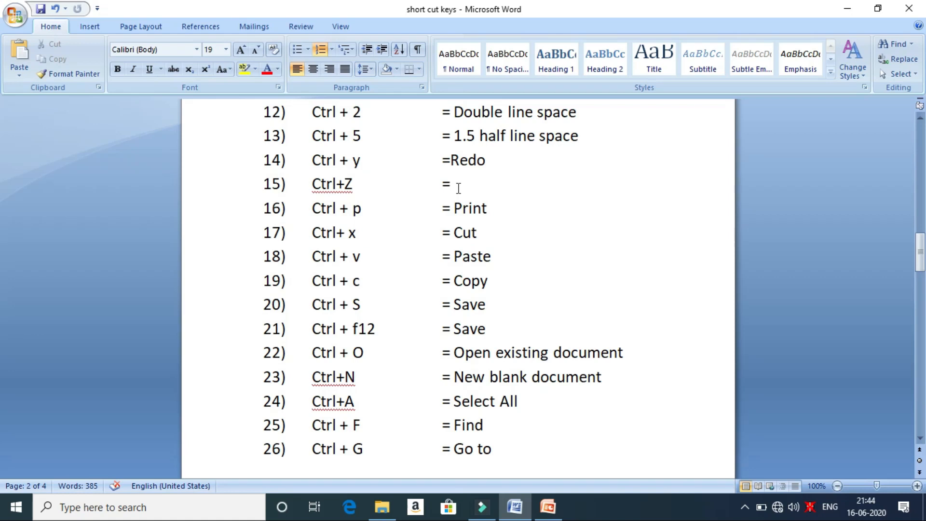
key("ctrl+v")
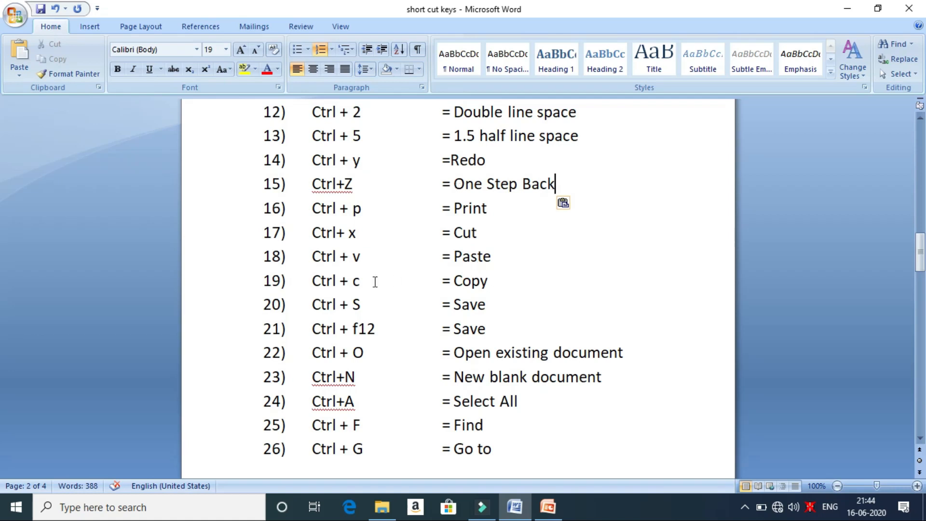
Copy "One Step Back" from entry 15, paste it after a comma behind "Paste" in entry 18, and undo the addition.
left_click(586, 204)
left_click_drag(558, 184, 473, 184)
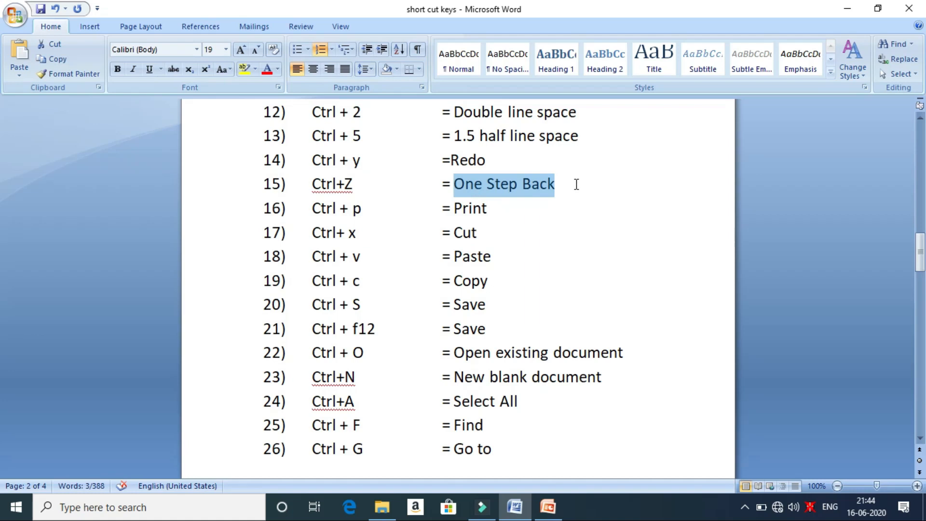
left_click(509, 283)
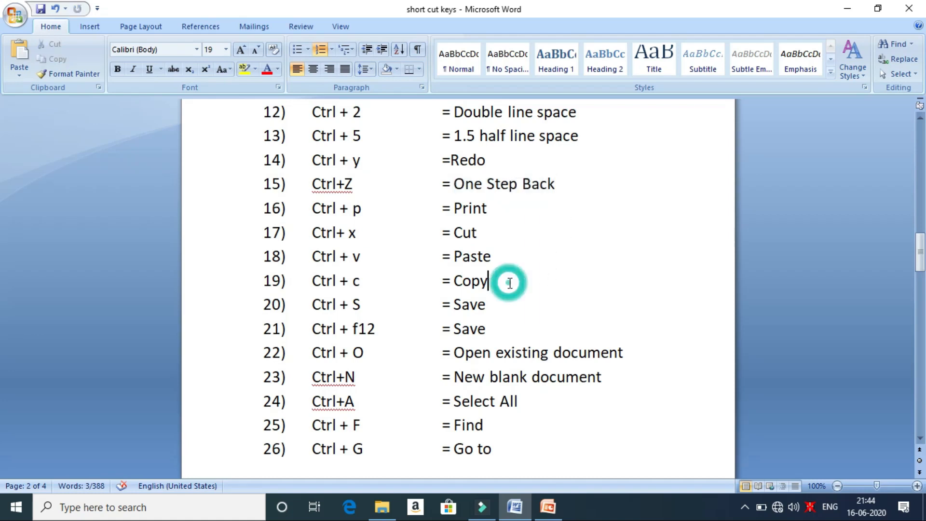
left_click(511, 263)
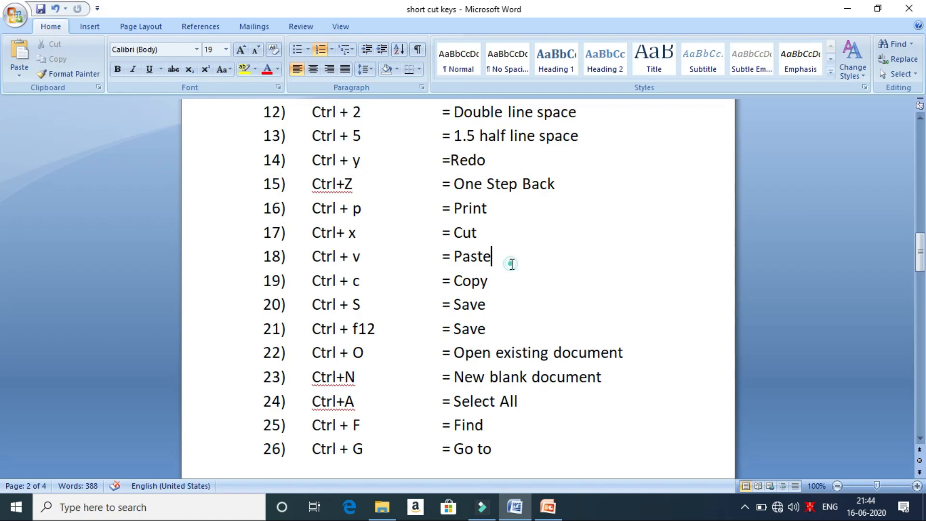
type(",")
key("ctrl+v")
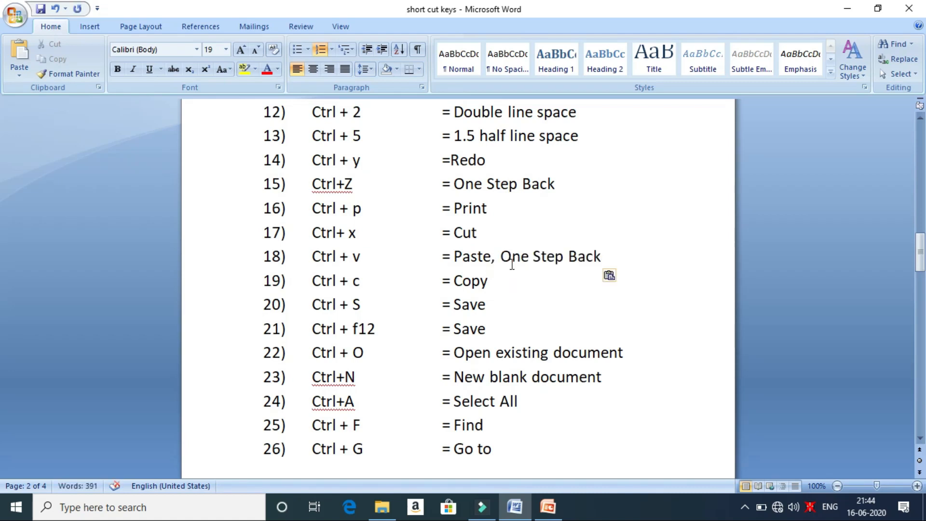
key("ctrl+z")
key("ctrl+z")
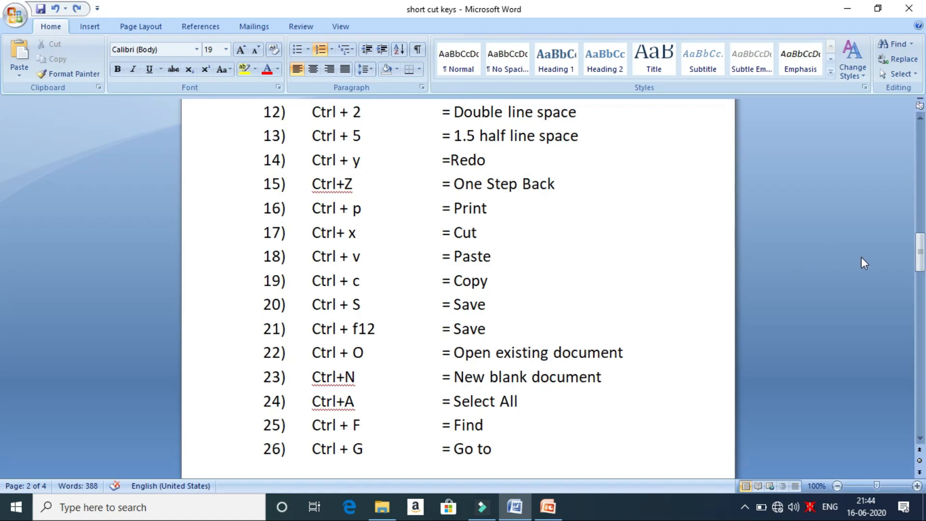
Shorten the shortcut in entry 21 to "f12" and realign its "= Save" text with the other entries.
left_click_drag(919, 251, 921, 268)
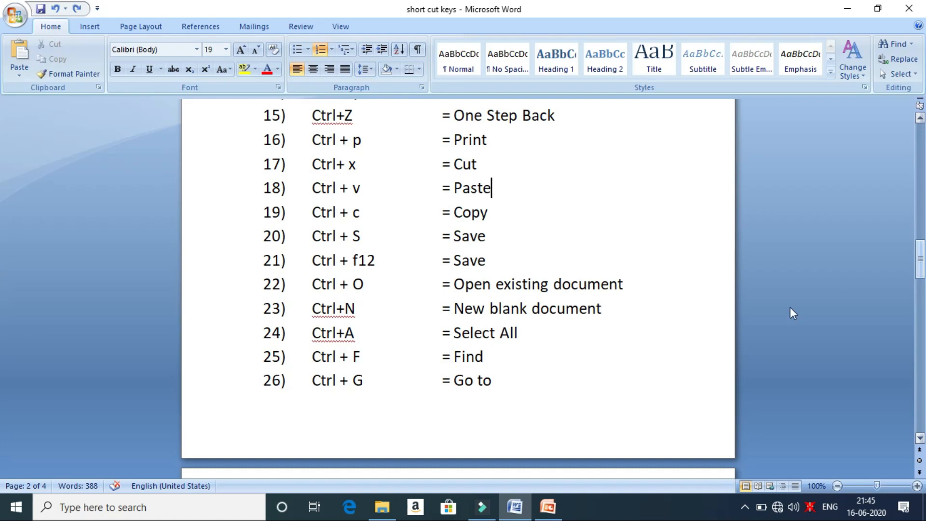
left_click(342, 264)
key("BackSpace")
key("BackSpace")
key("BackSpace")
key("BackSpace")
key("BackSpace")
key("BackSpace")
key("Delete")
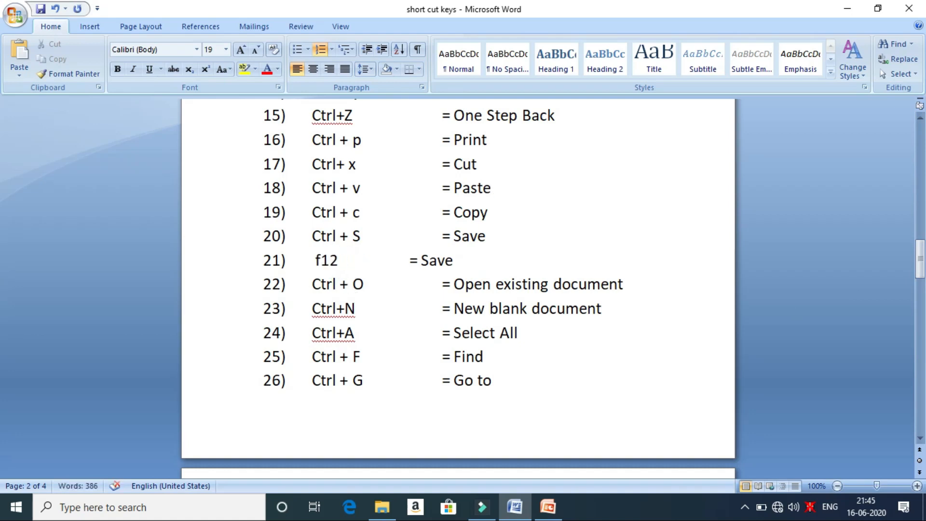
left_click(403, 264)
key("Tab")
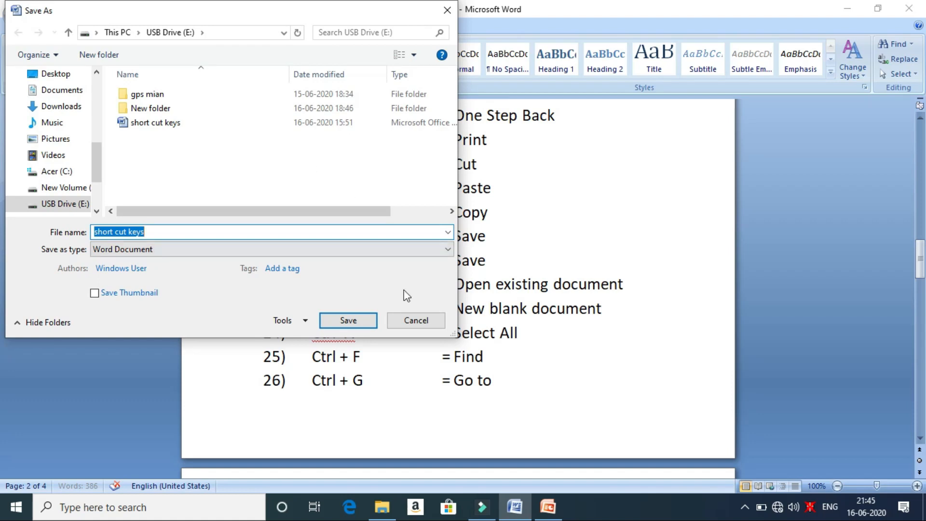
Cancel saving under another name and save the document under its existing name.
left_click(416, 321)
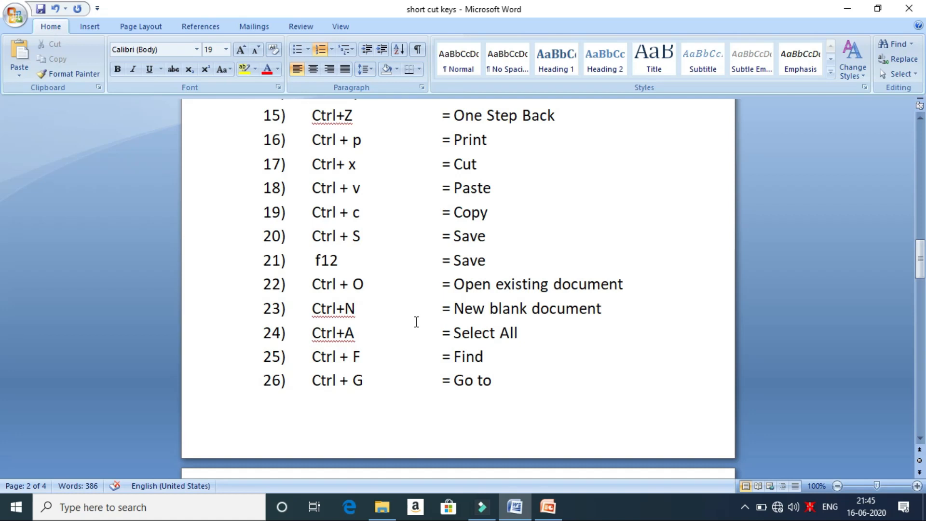
key("ctrl+s")
Browse to the Documents folder for a file to open, and cancel without opening anything.
key("ctrl+o")
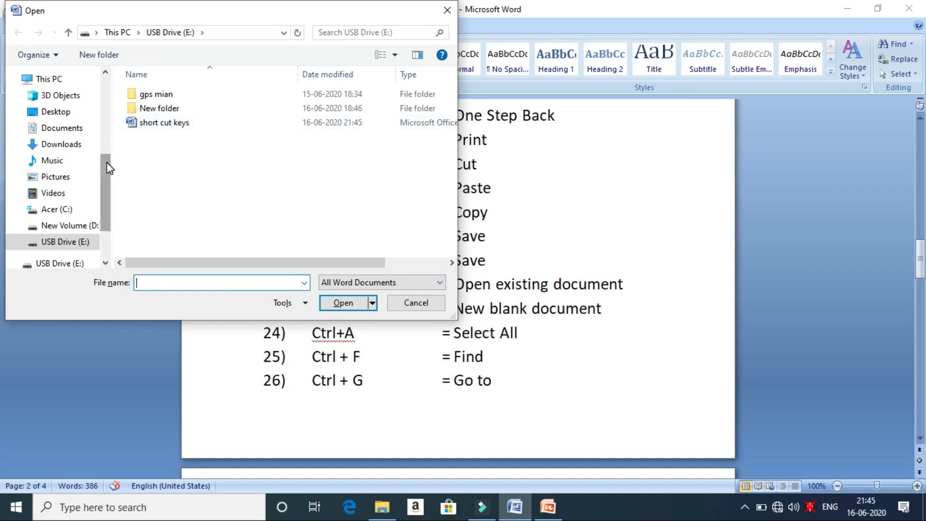
scroll(106, 162, "up", 2)
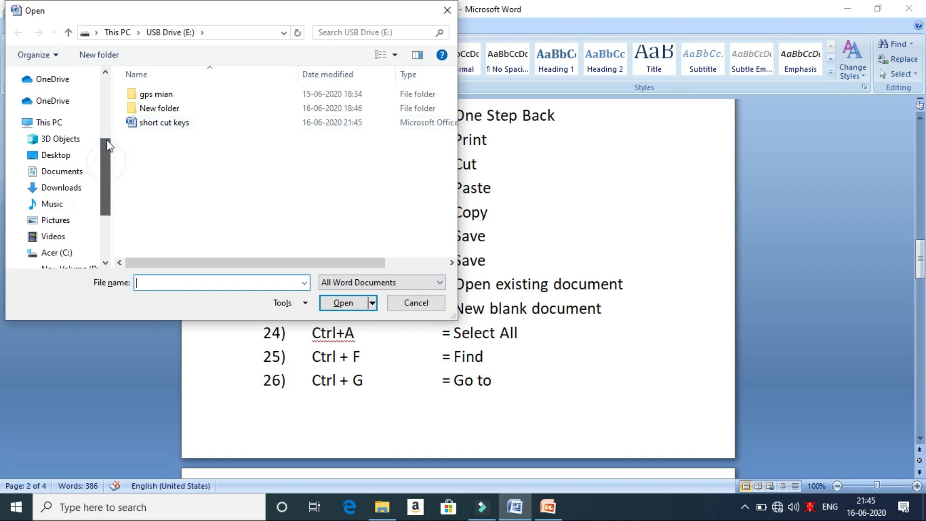
left_click_drag(100, 149, 99, 83)
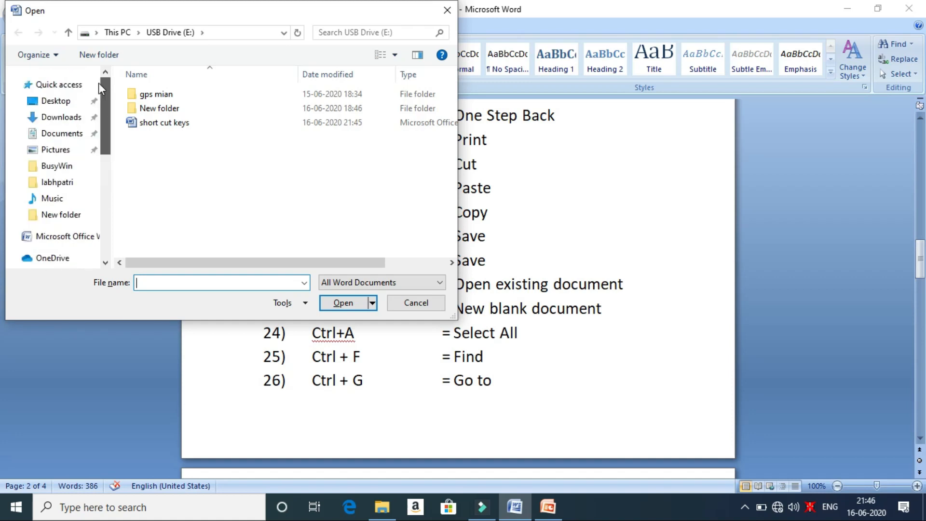
left_click(61, 137)
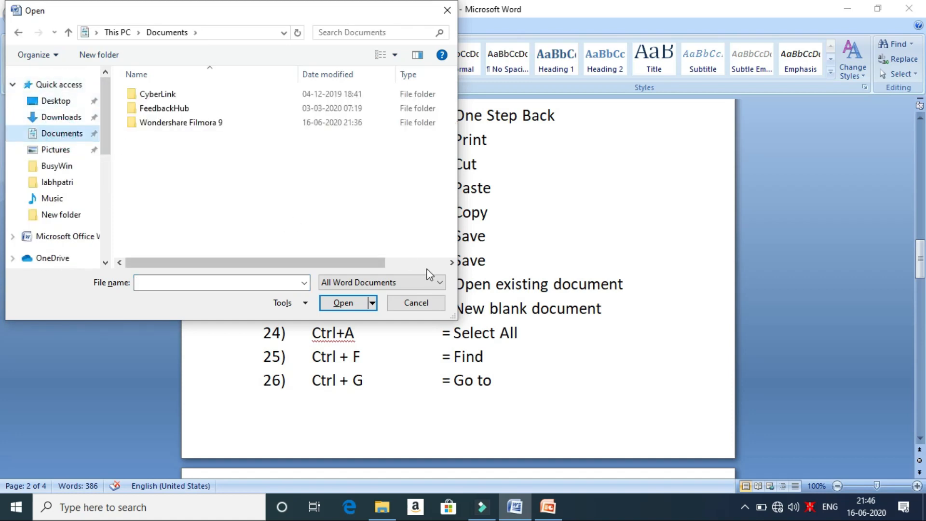
left_click(416, 305)
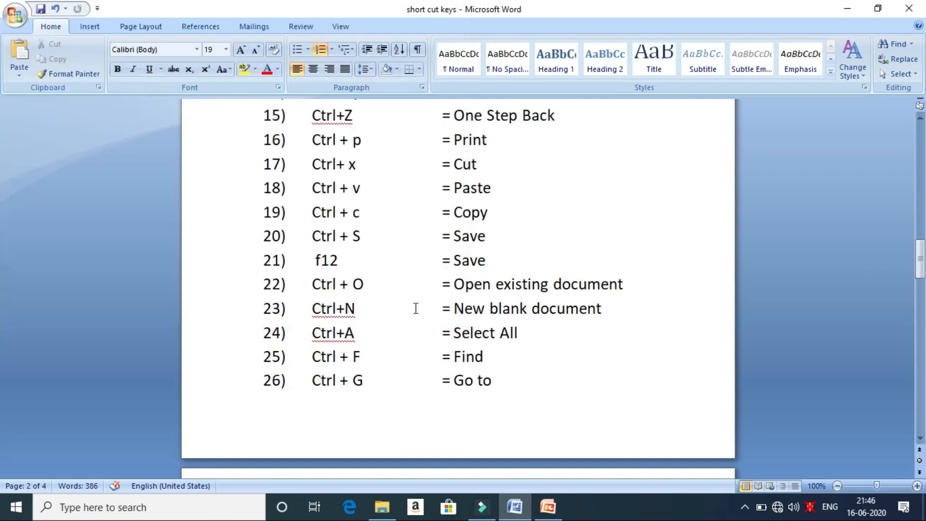
Create a new blank document and switch back to the "short cut keys" document.
key("ctrl+n")
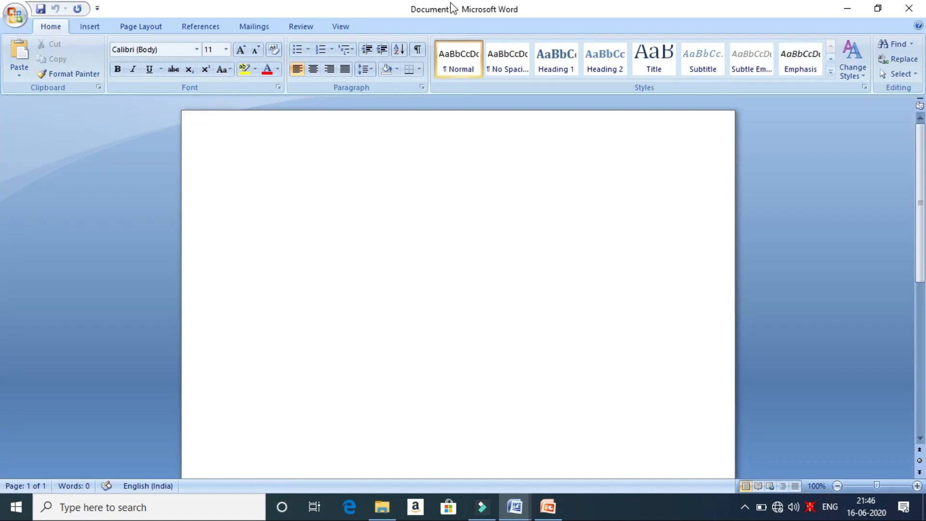
left_click(514, 506)
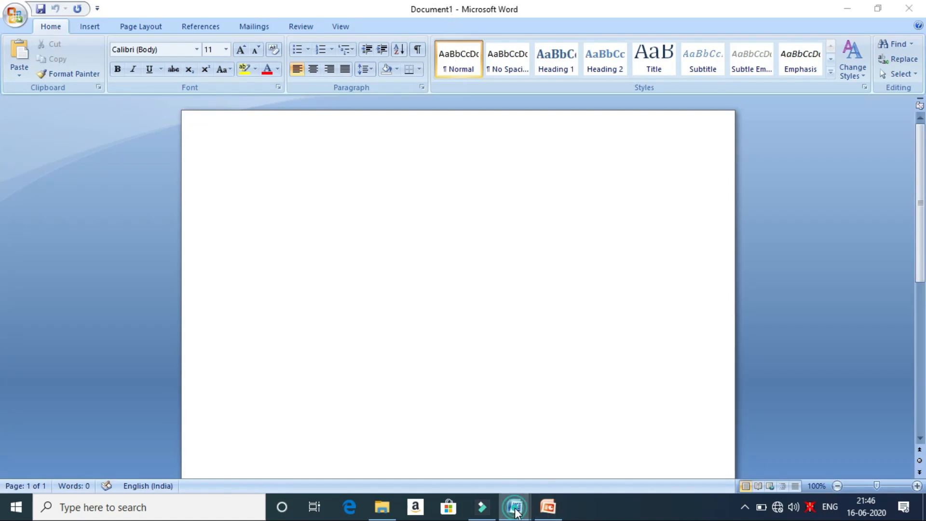
left_click(456, 461)
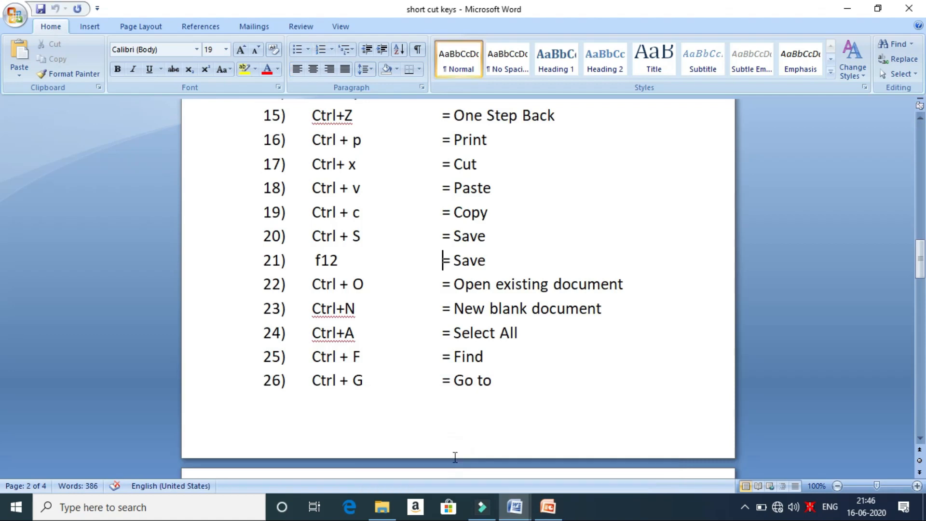
Select the whole document, shrink and enlarge its font size stepwise, return it to the starting size, and clear the selection.
left_click(432, 341)
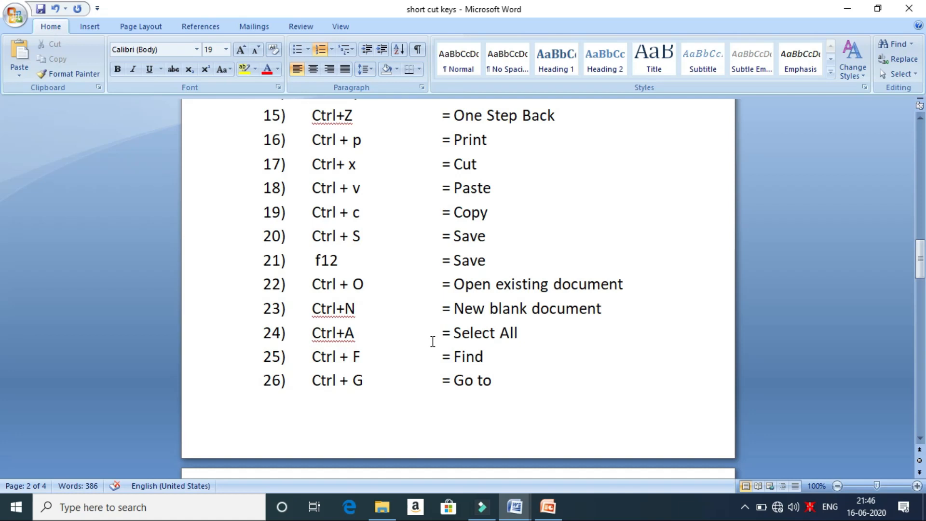
key("ctrl+a")
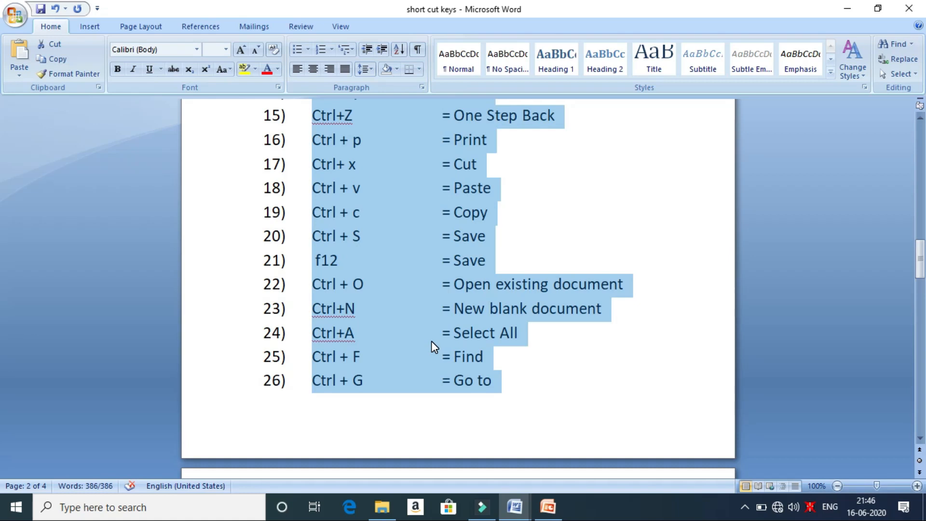
key("ctrl+bracketleft")
key("ctrl+bracketleft")
key("ctrl+bracketleft")
key("ctrl+bracketleft")
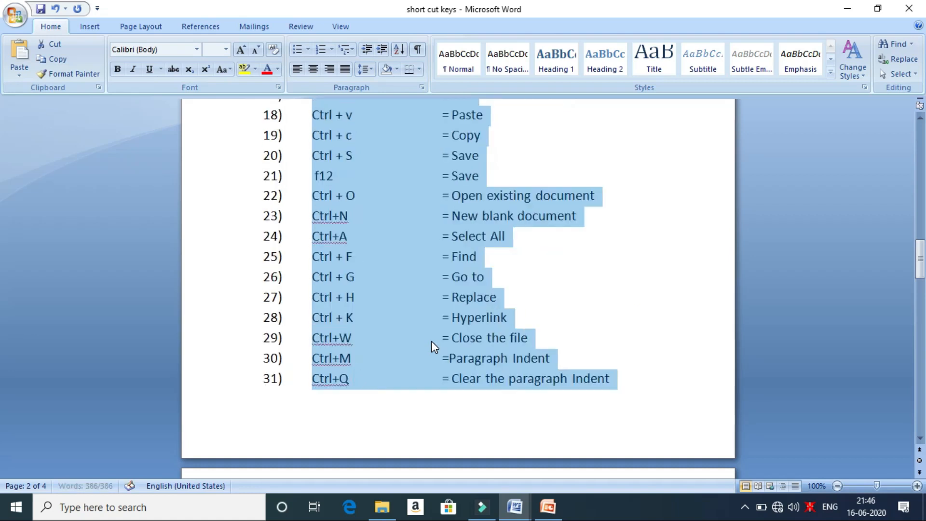
key("ctrl+bracketright")
key("ctrl+bracketright")
key("ctrl+bracketright")
key("ctrl+bracketright")
key("ctrl+bracketright")
key("ctrl+bracketright")
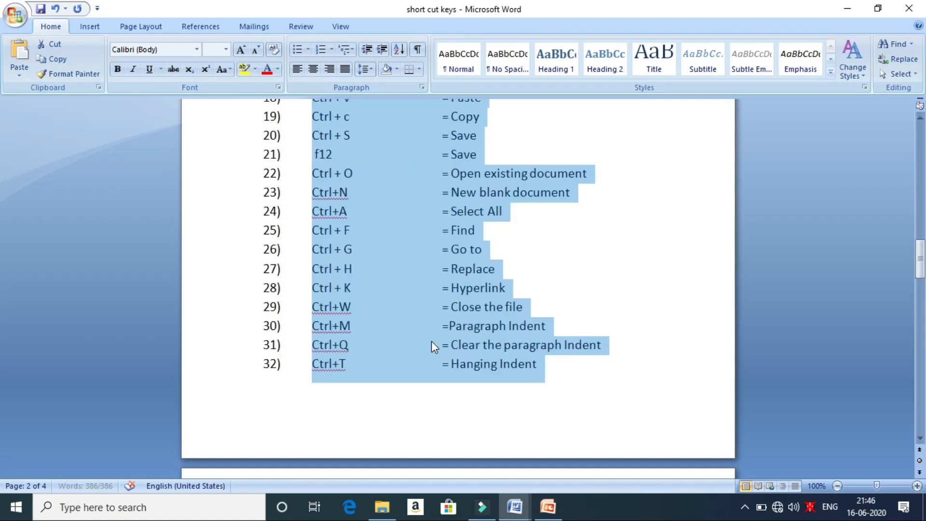
key("ctrl+bracketright")
key("ctrl+bracketleft")
key("ctrl+bracketright")
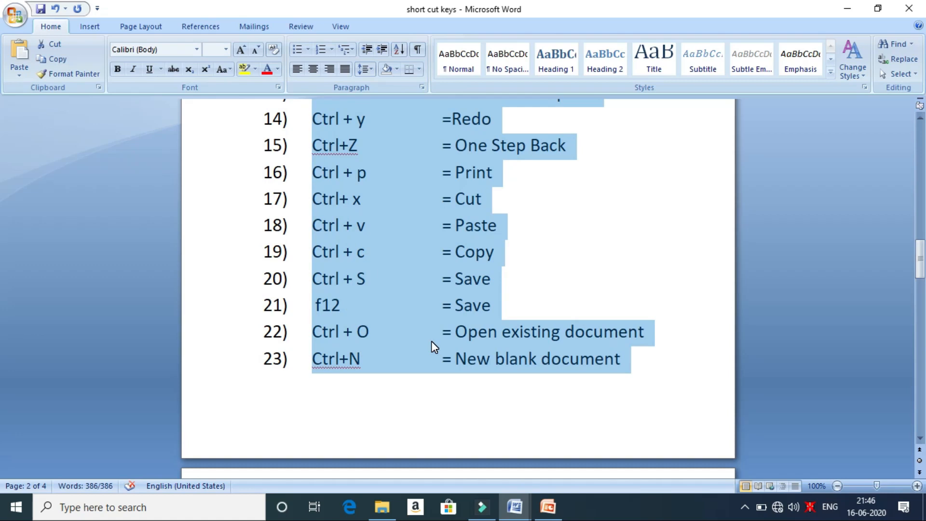
key("ctrl+bracketleft")
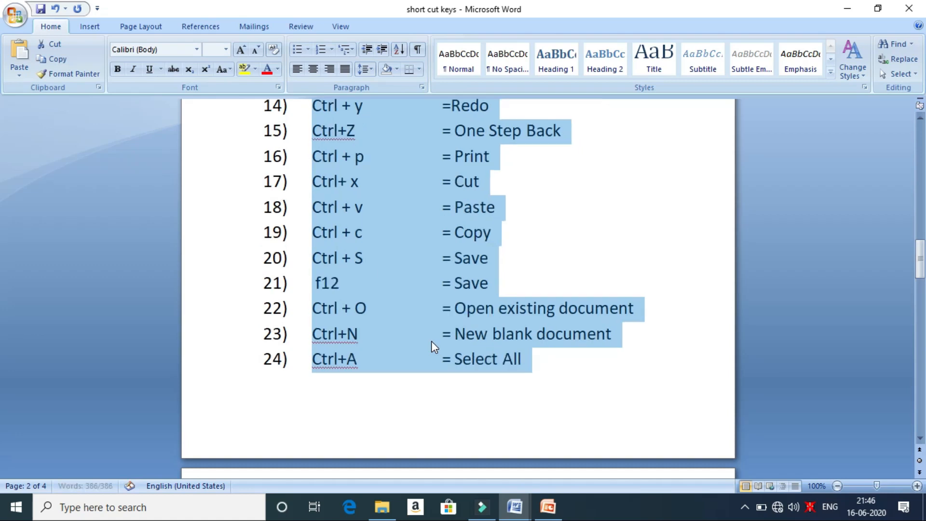
key("ctrl+bracketleft")
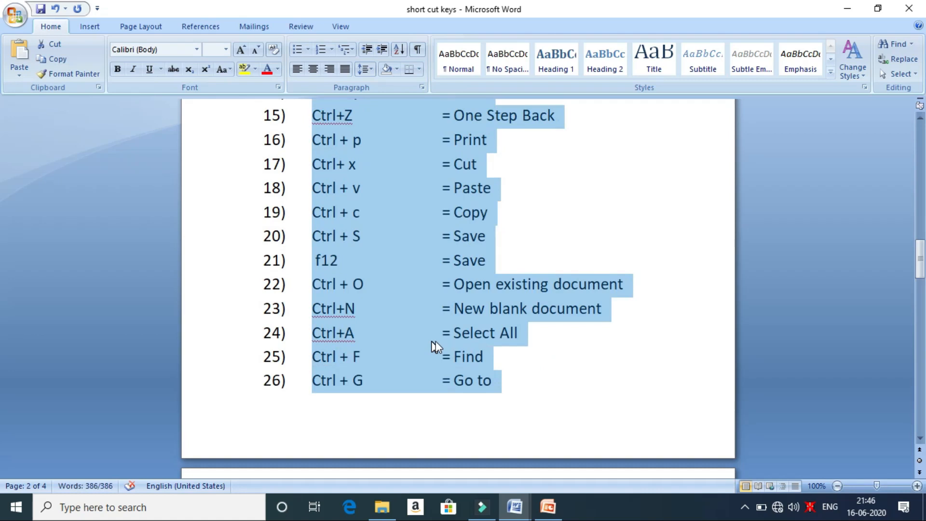
left_click(508, 357)
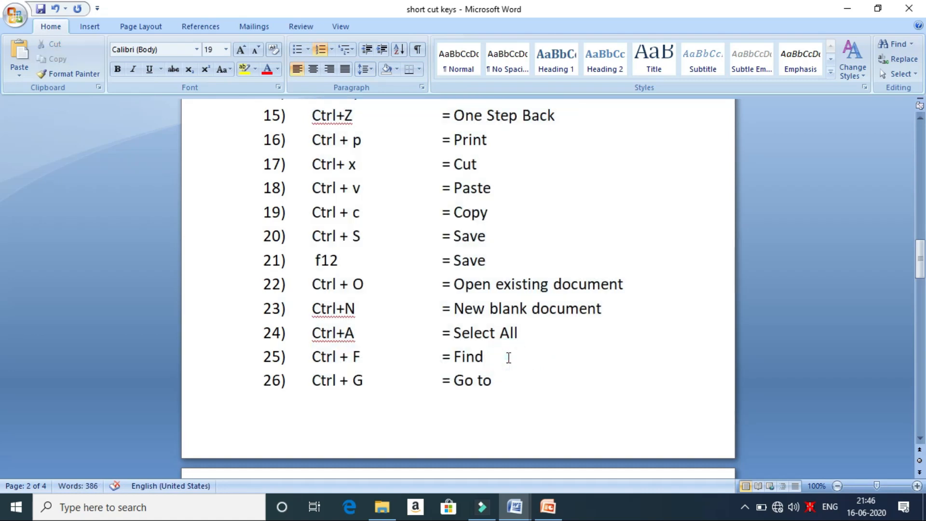
Search the document for "save" and move the Find and Replace dialog away from the matching entry.
left_click_drag(920, 265, 922, 286)
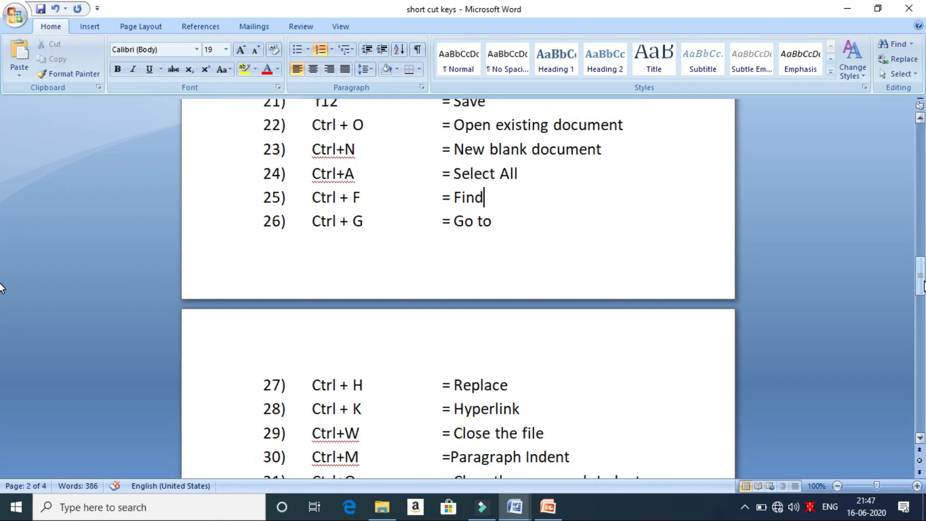
key("ctrl+f")
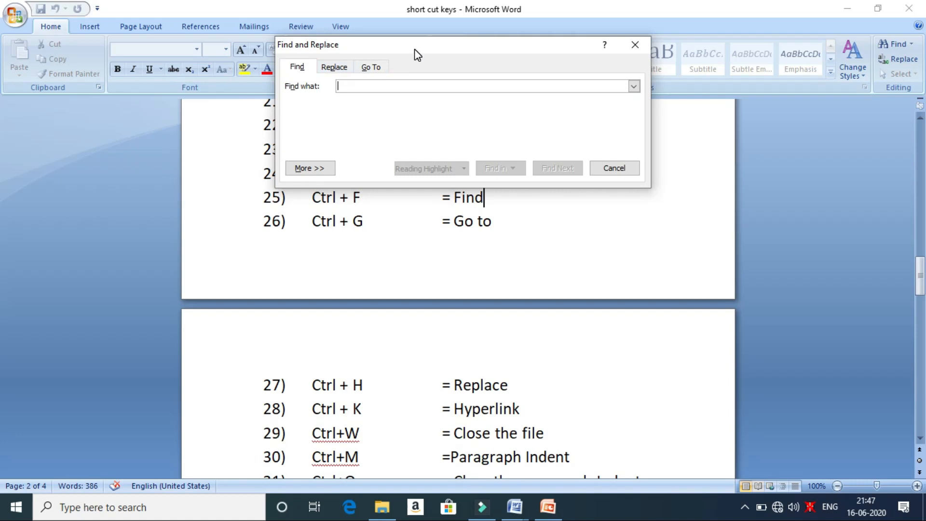
left_click_drag(416, 48, 609, 54)
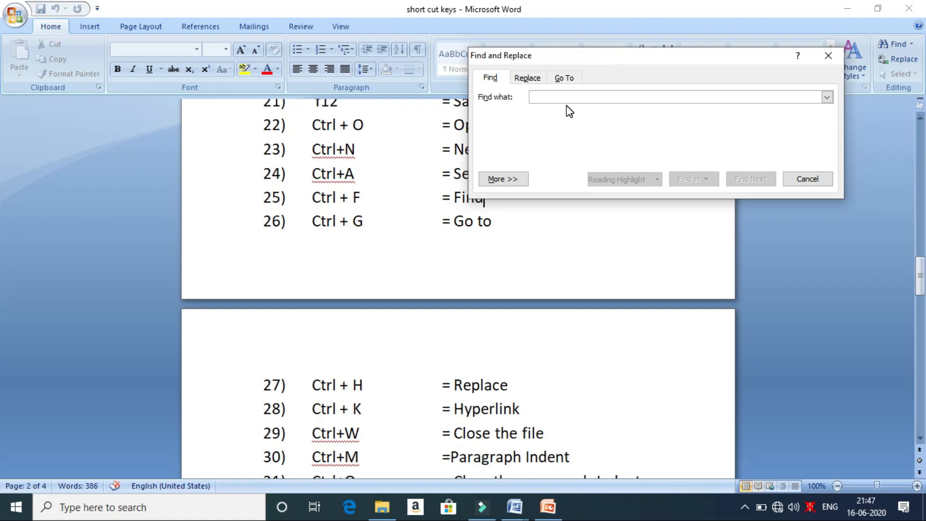
type("save")
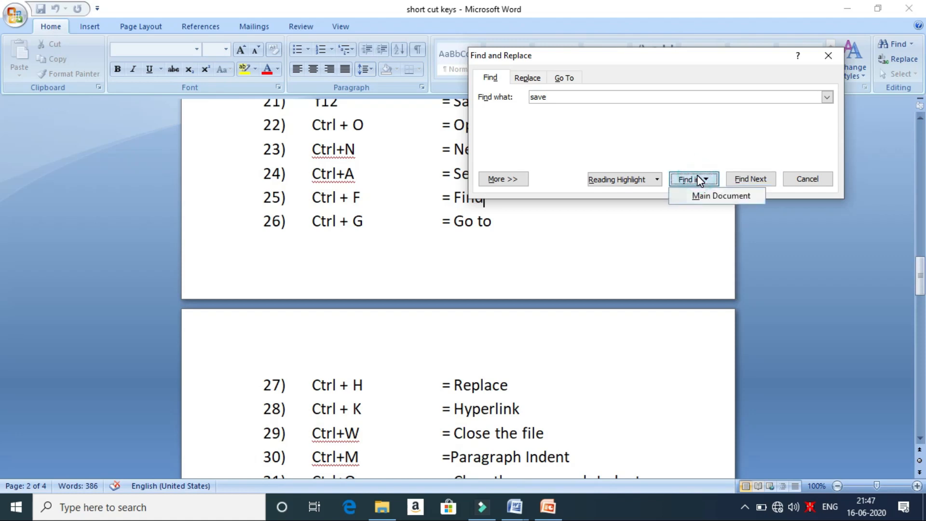
left_click(740, 178)
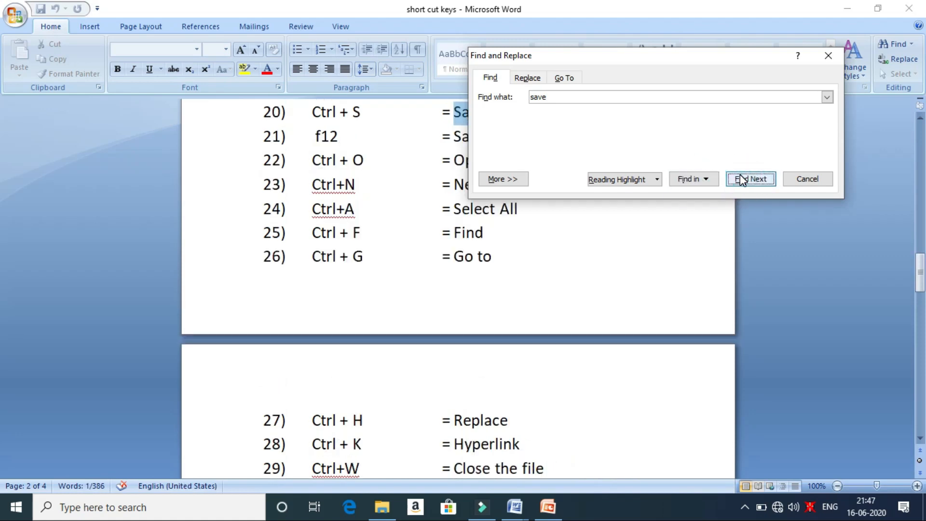
left_click_drag(660, 58, 725, 63)
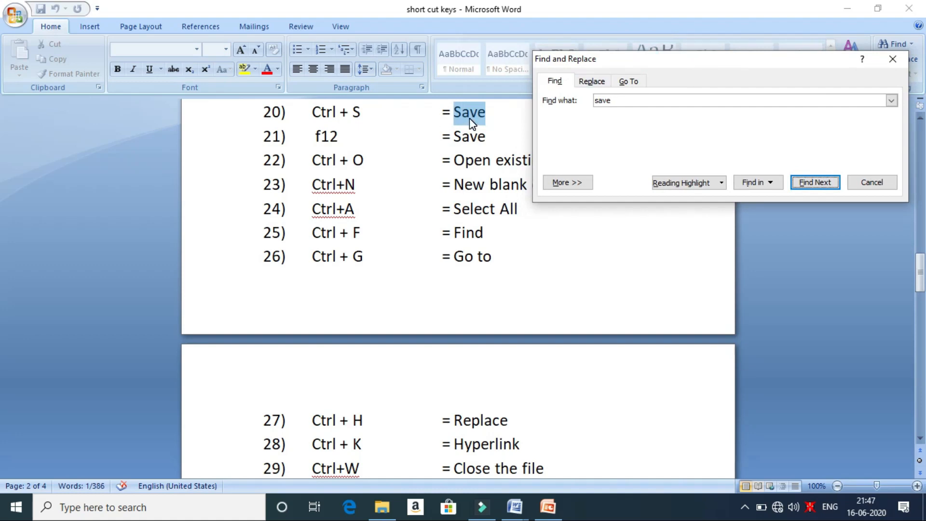
Change the search term to "ctrl" and find its next occurrence.
left_click(609, 99)
left_click(613, 102)
key("BackSpace")
key("BackSpace")
key("BackSpace")
key("BackSpace")
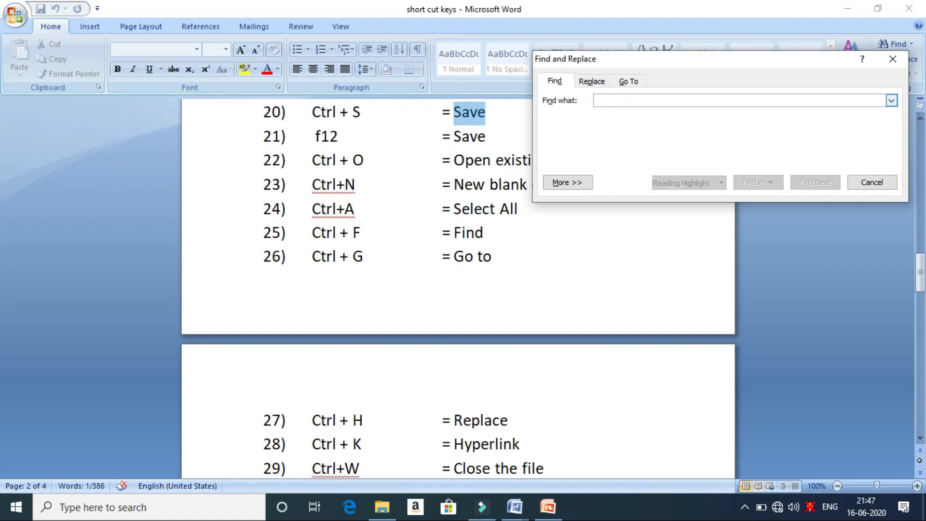
type("ctrl")
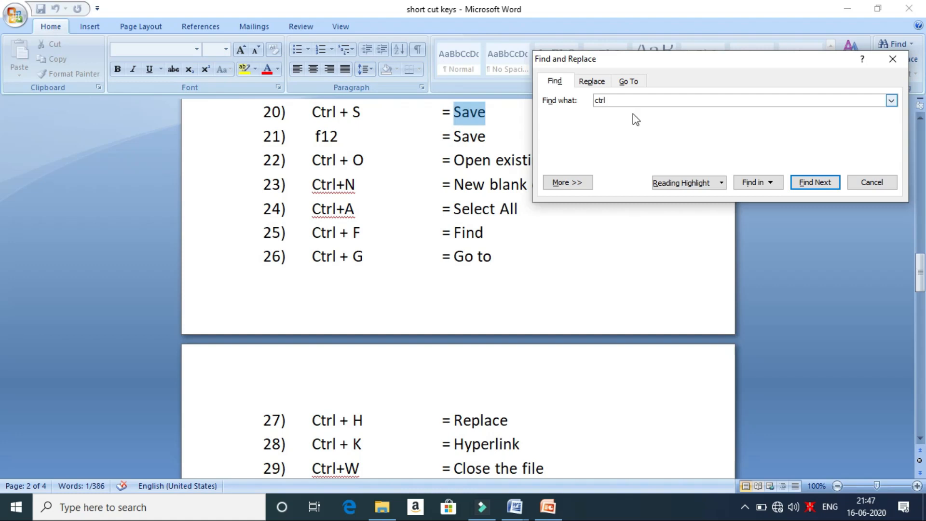
left_click(814, 182)
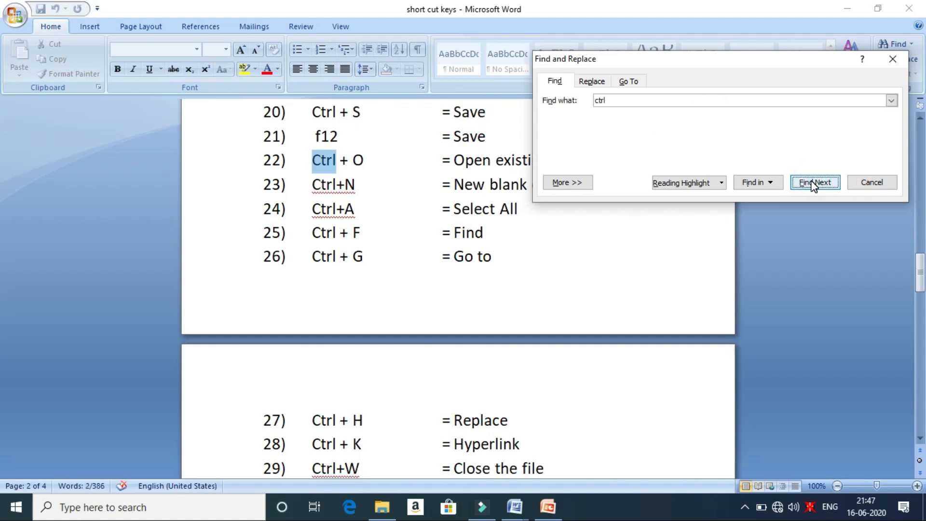
Replace every occurrence of "ctrl" in the document with "alt".
left_click(602, 82)
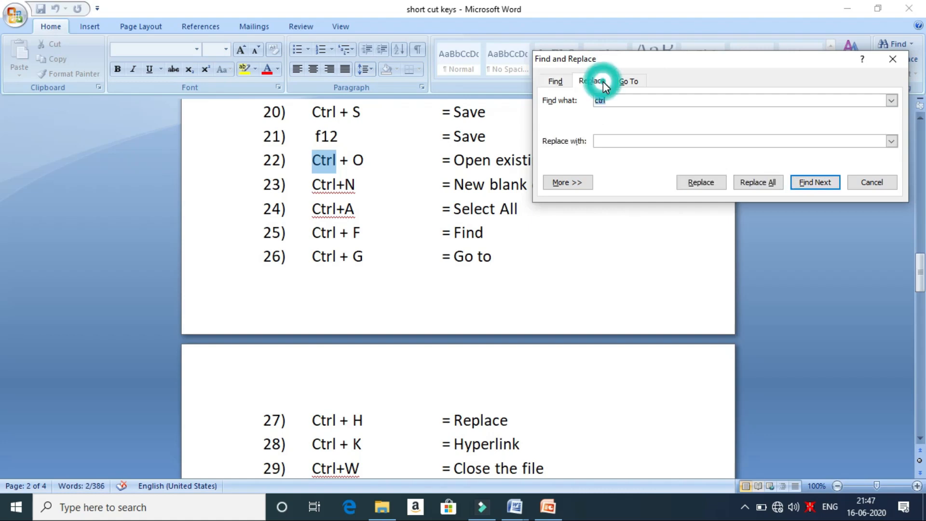
left_click(615, 141)
type("alt")
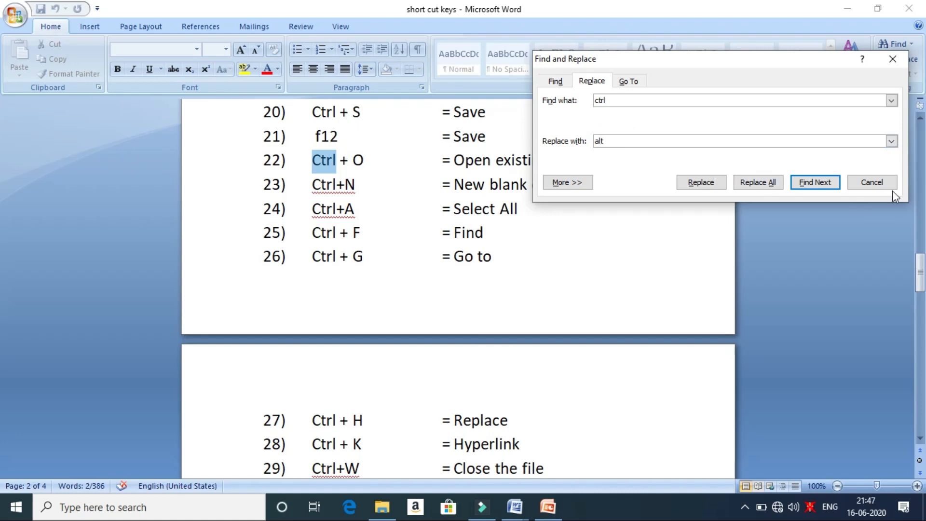
left_click(774, 182)
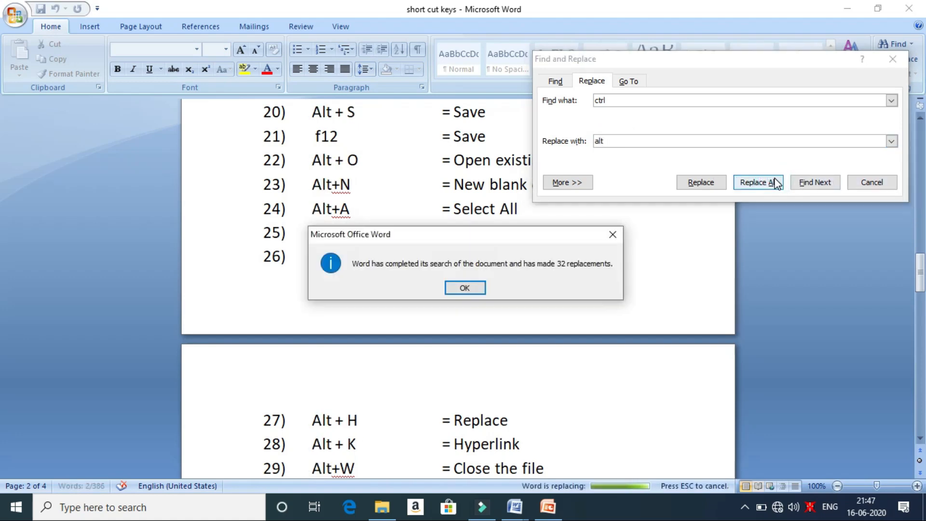
left_click(473, 291)
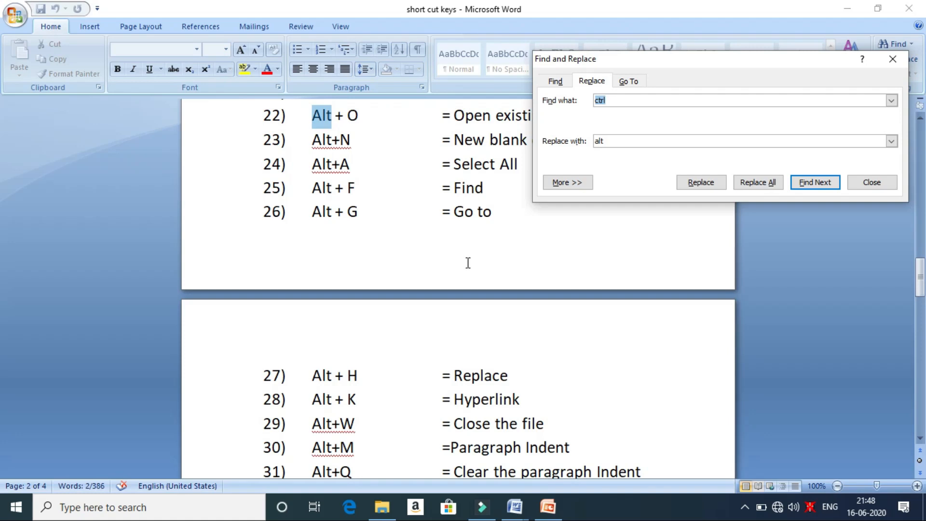
Use Go To to jump to page 1 and to page 3 of the document.
left_click(625, 82)
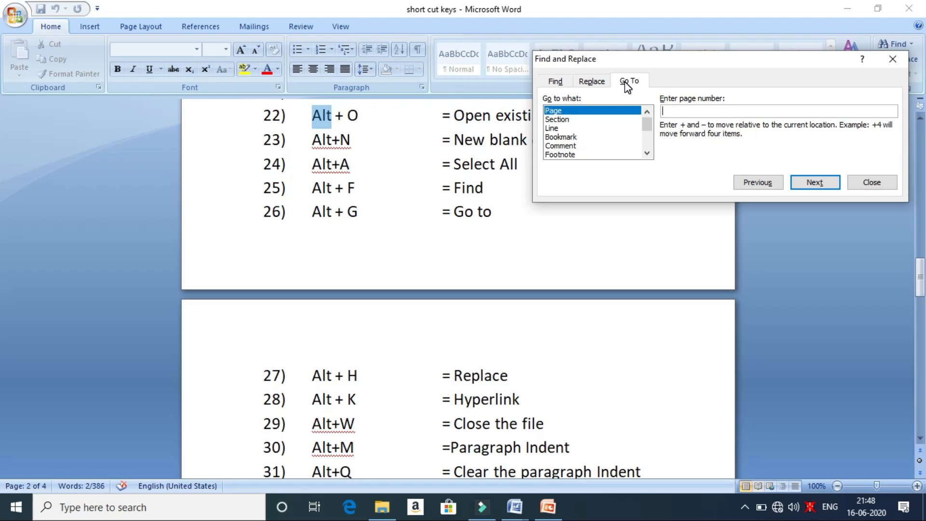
left_click(698, 113)
type("1")
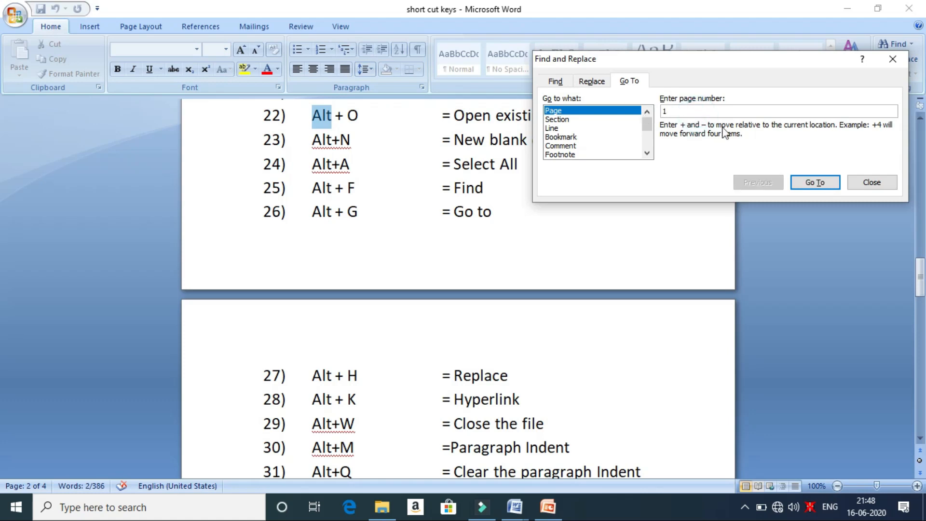
left_click(813, 181)
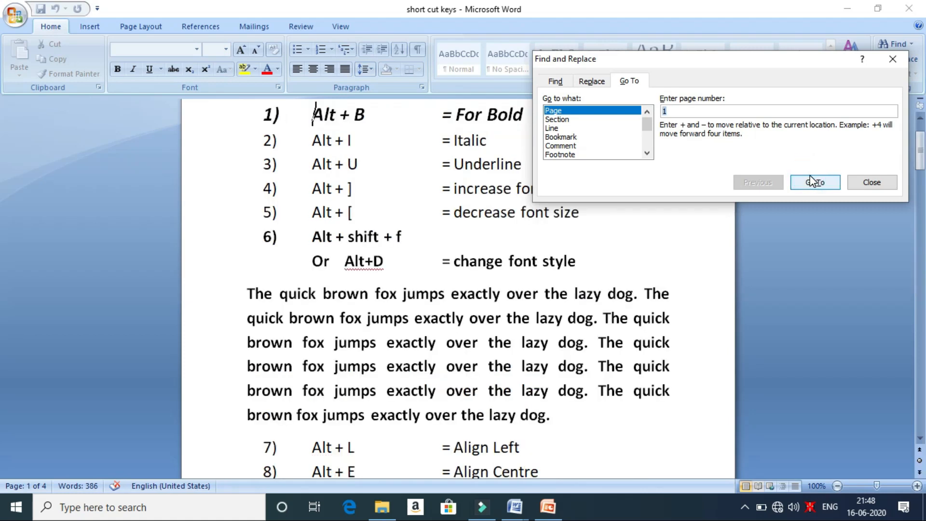
type("3")
left_click(820, 182)
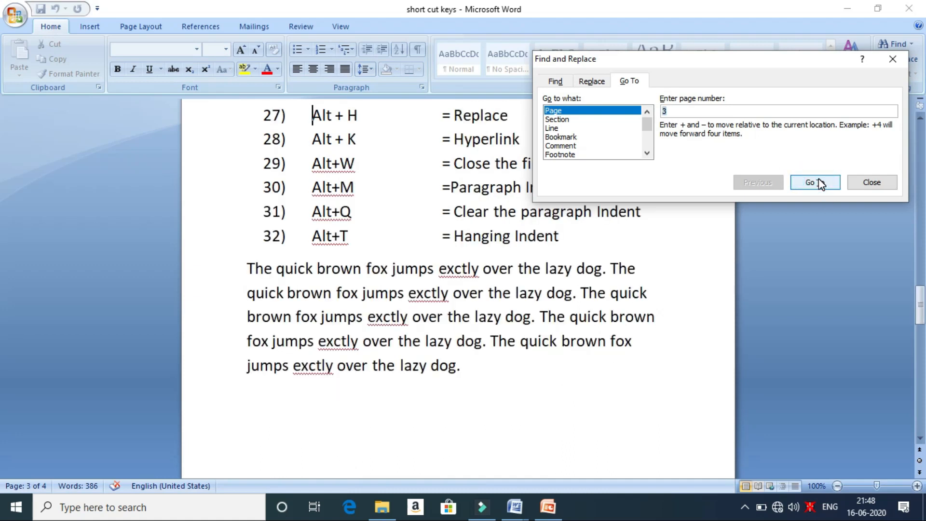
Close the Find and Replace dialog and undo the replacement of "ctrl" with "alt".
key("Escape")
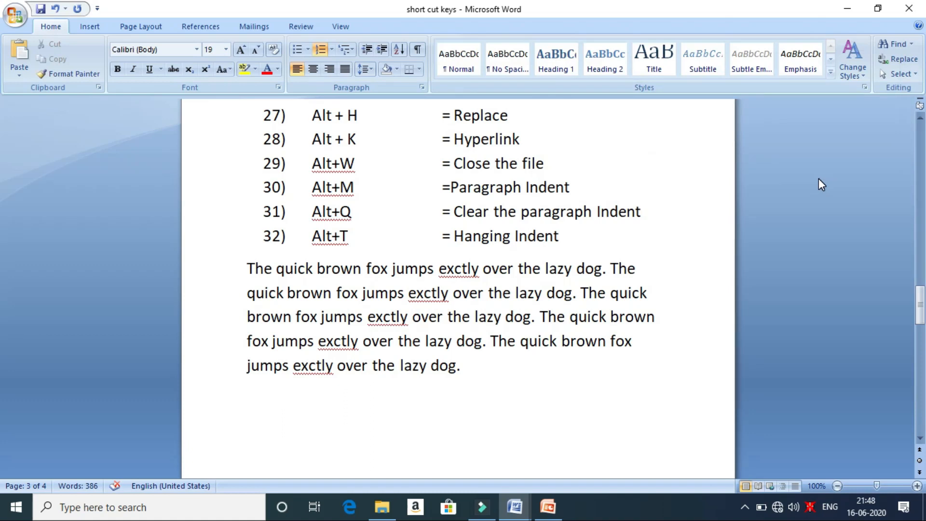
key("ctrl+z")
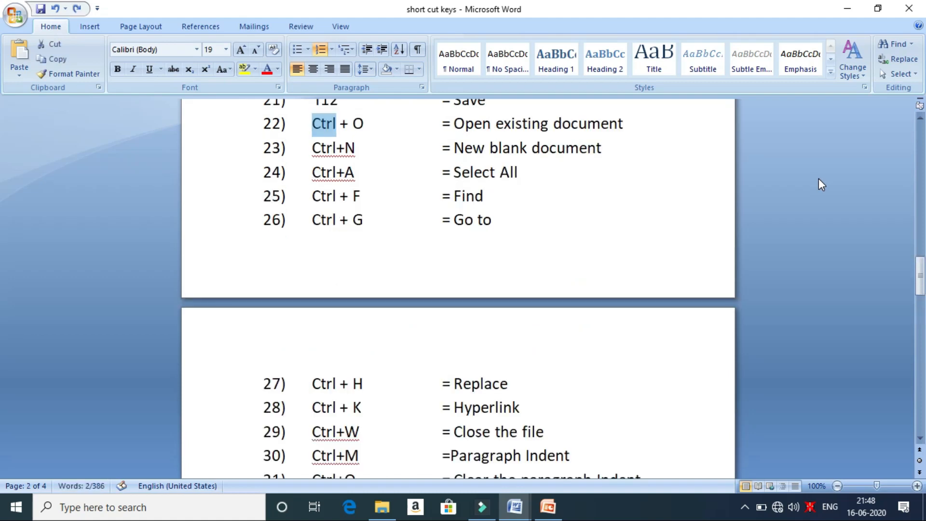
Insert a hyperlink on the word "jumps" in the fox paragraph below item 32, pointing to the UPDATE AADHAR file.
left_click_drag(923, 270, 923, 285)
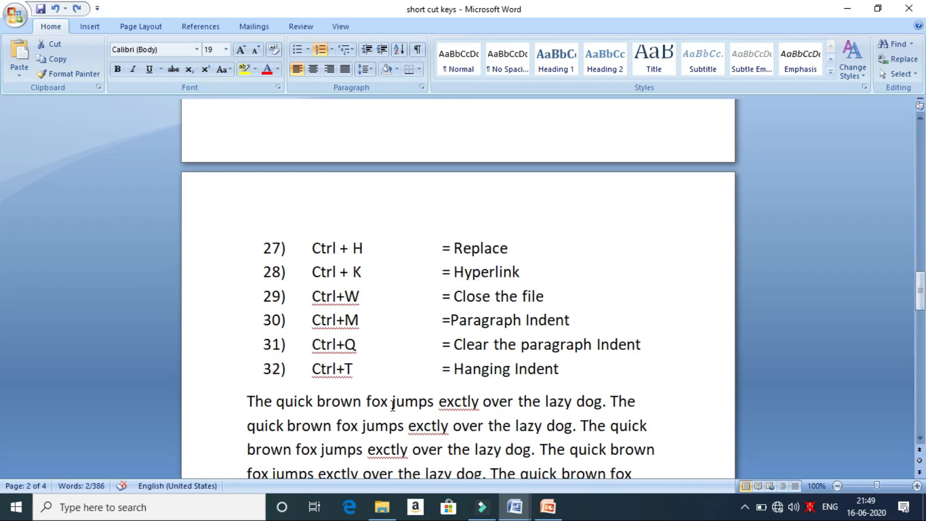
left_click_drag(393, 404, 439, 406)
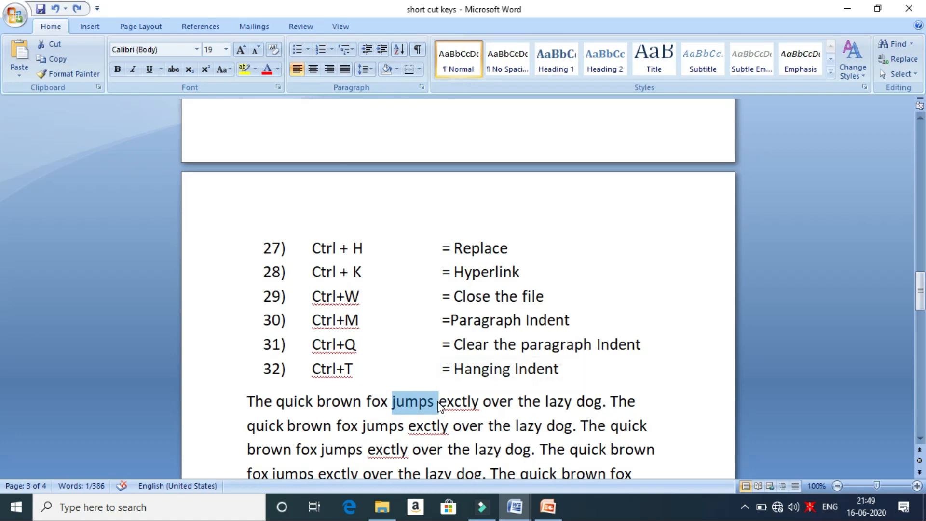
key("ctrl+k")
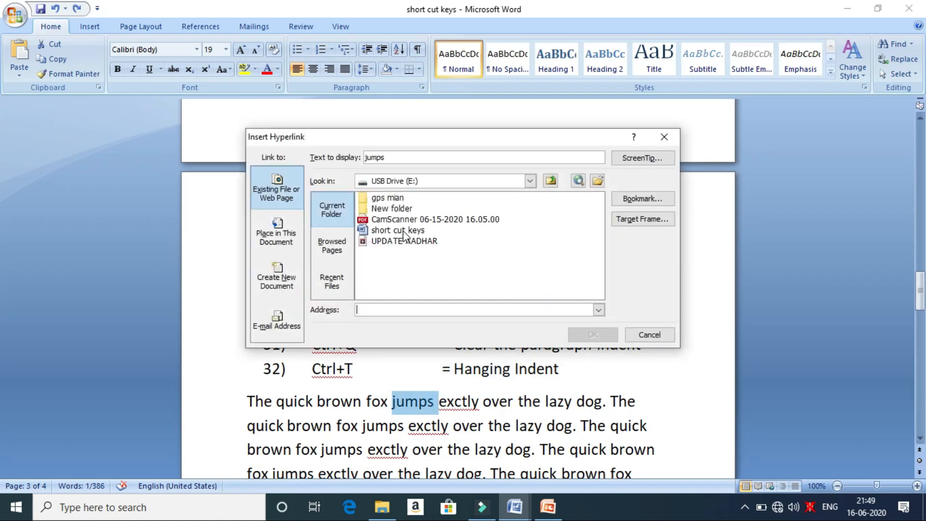
left_click(404, 230)
left_click(405, 241)
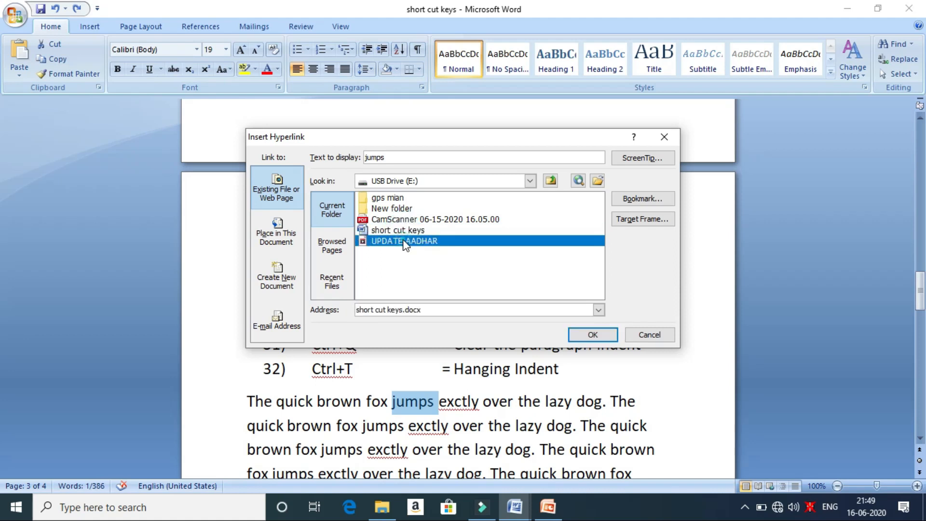
left_click(593, 334)
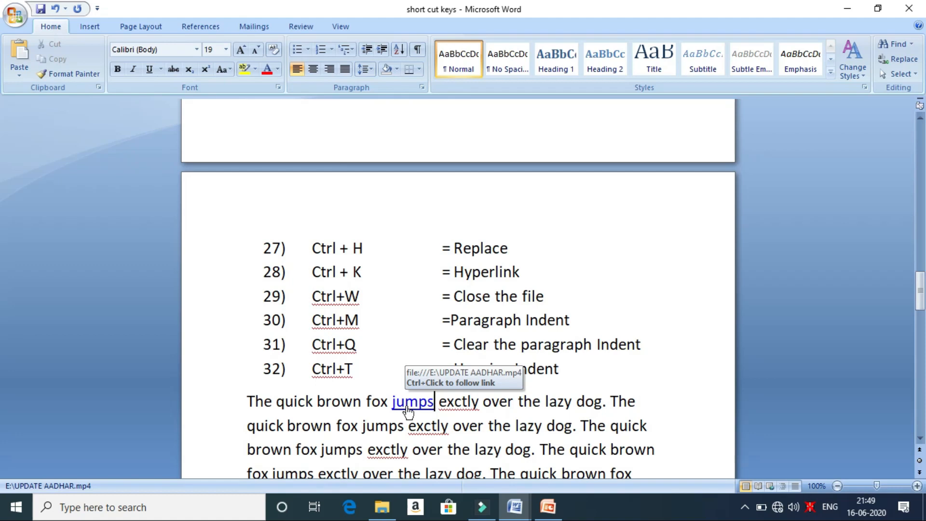
Follow the link on "jumps" to its video, close the player and undo the hyperlink.
left_click(407, 403, "ctrl")
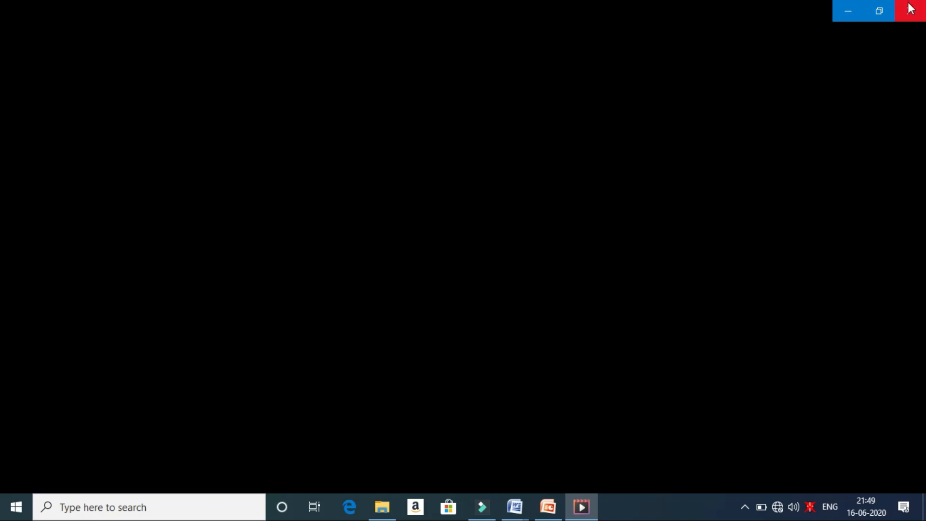
left_click(910, 8)
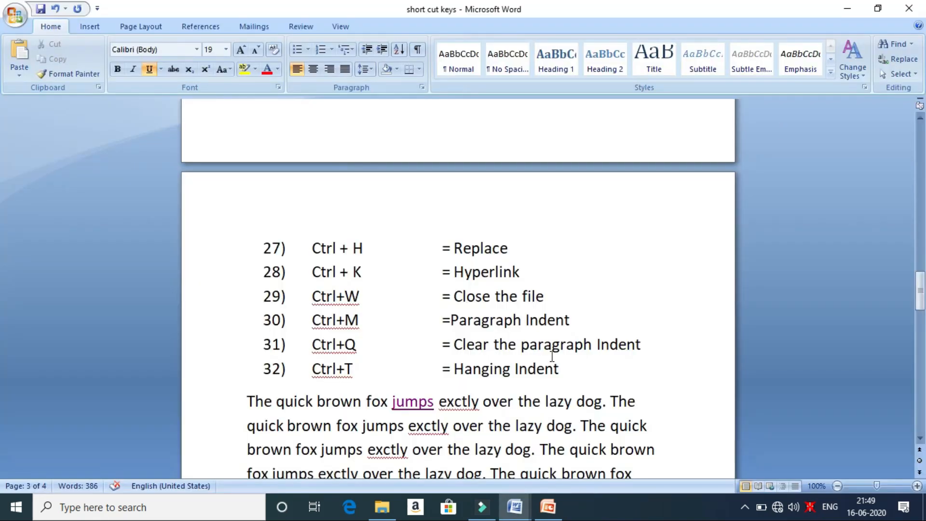
key("ctrl+z")
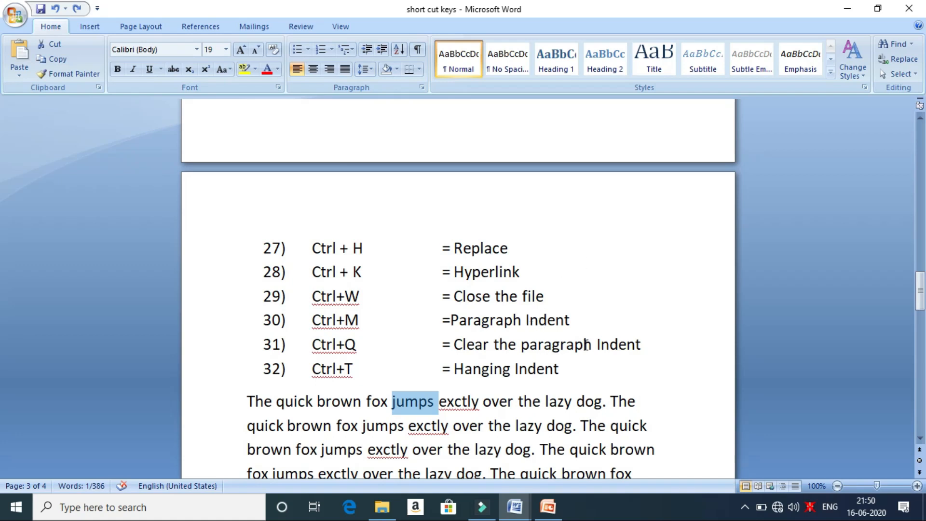
Apply a hanging indent to the whole fox paragraph below item 32 and remove it again.
left_click_drag(920, 301, 921, 313)
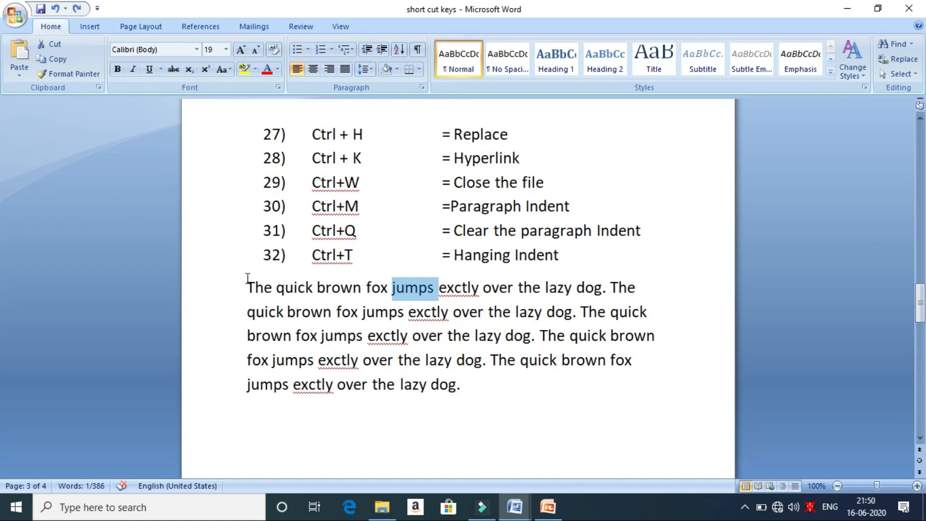
left_click_drag(247, 287, 477, 386)
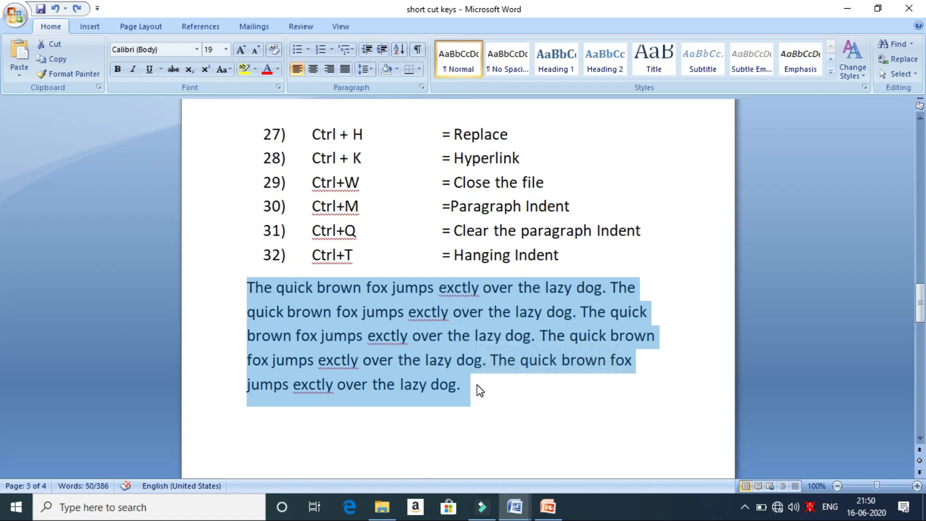
key("ctrl+t")
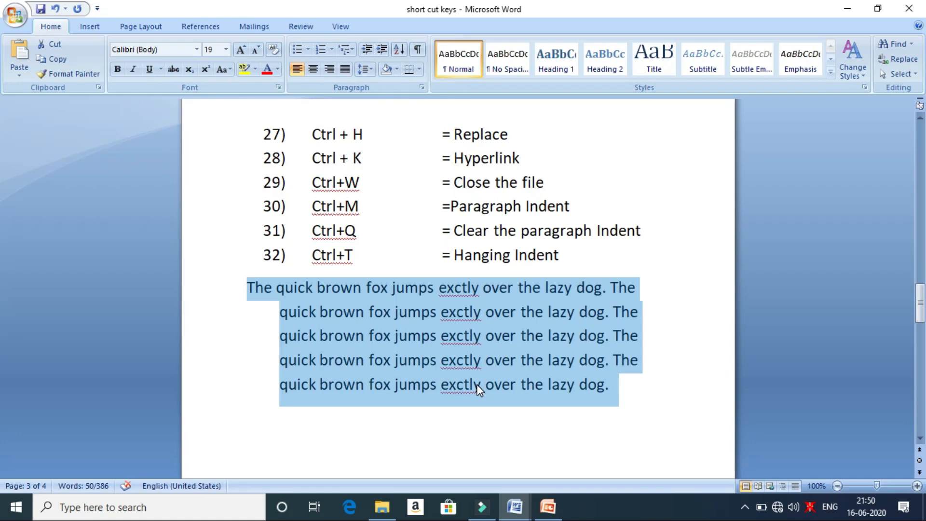
key("ctrl+shift+t")
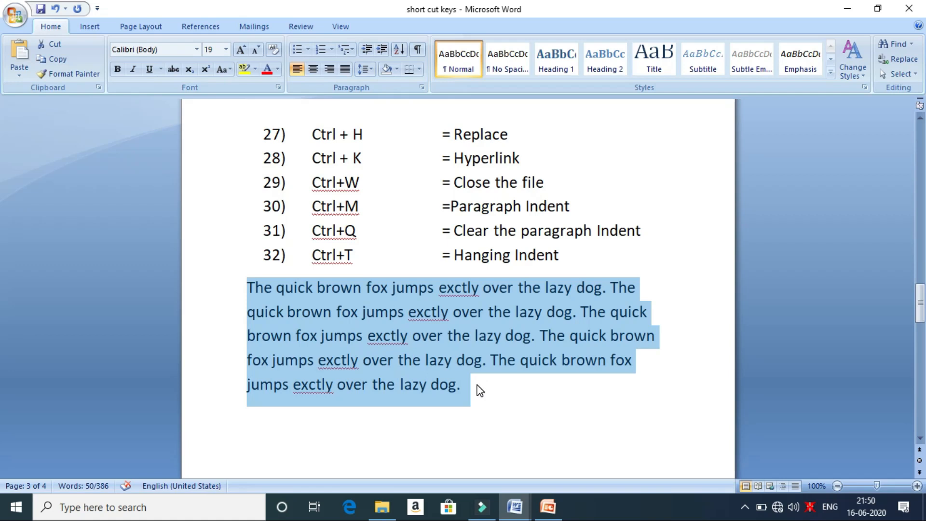
Indent the selected fox paragraph by one level and display the ruler.
key("ctrl+m")
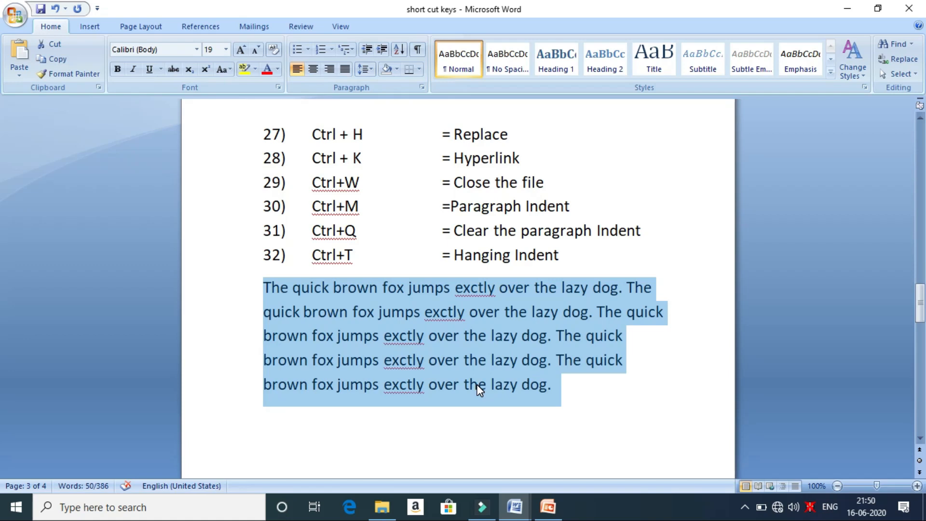
left_click(344, 28)
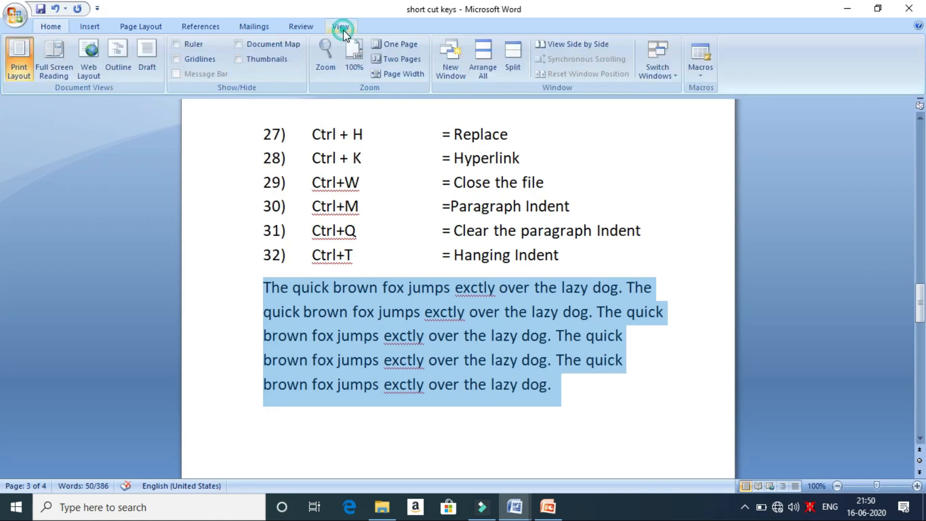
left_click(192, 44)
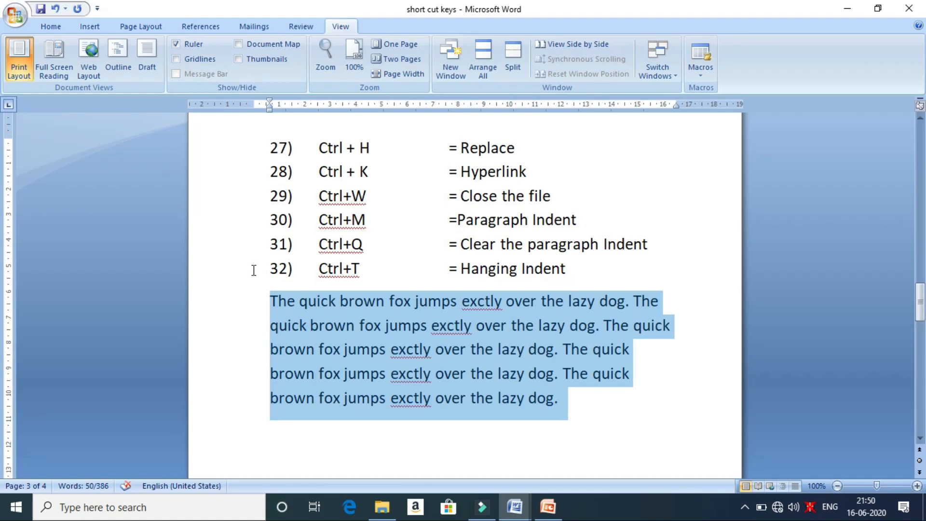
Clear the indent of the selected fox paragraph and apply it once more.
key("ctrl+q")
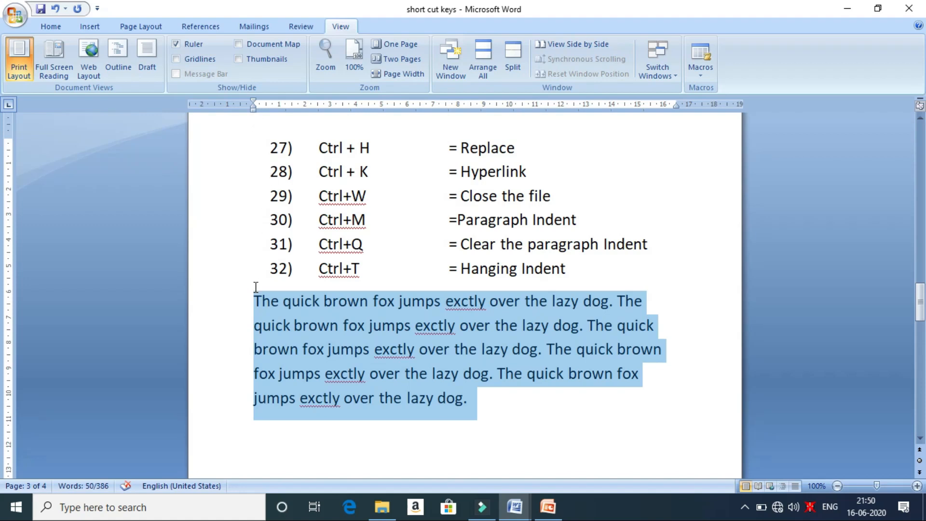
key("ctrl+m")
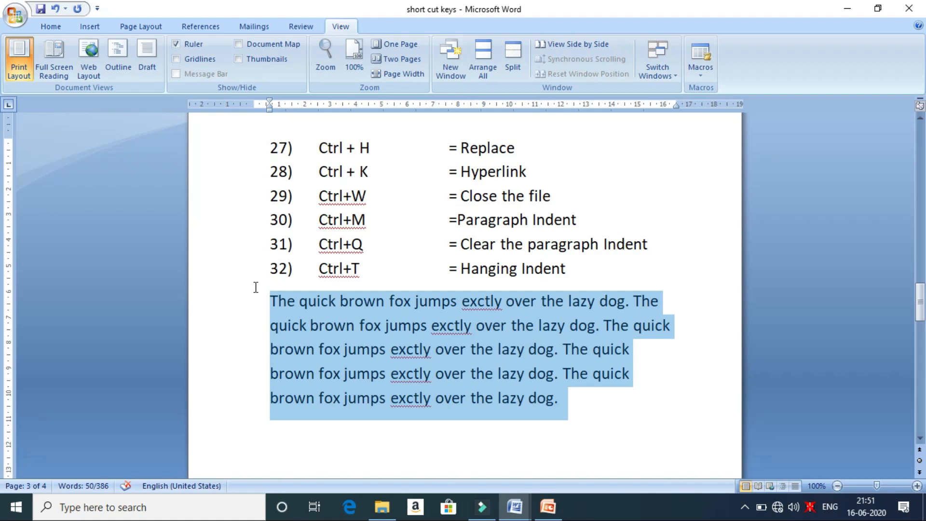
Close the short cut keys document and save its changes.
left_click(418, 201)
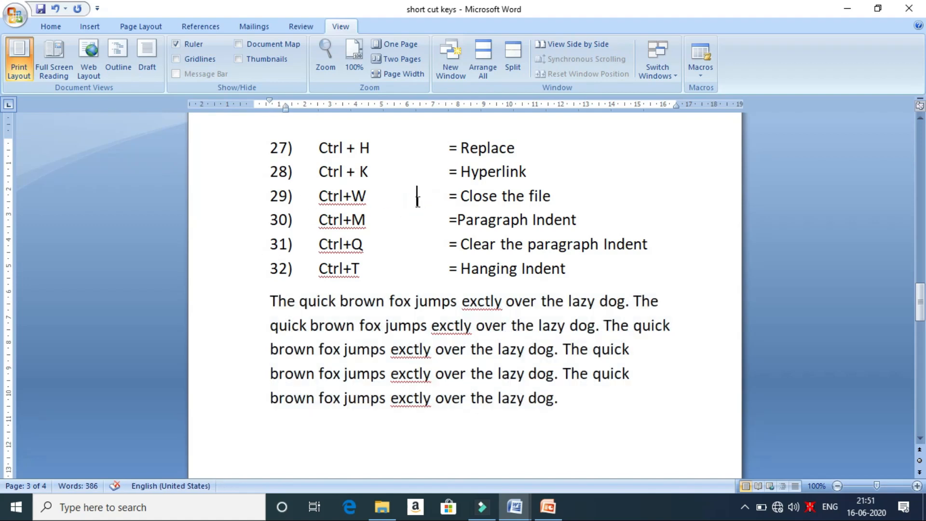
key("ctrl+w")
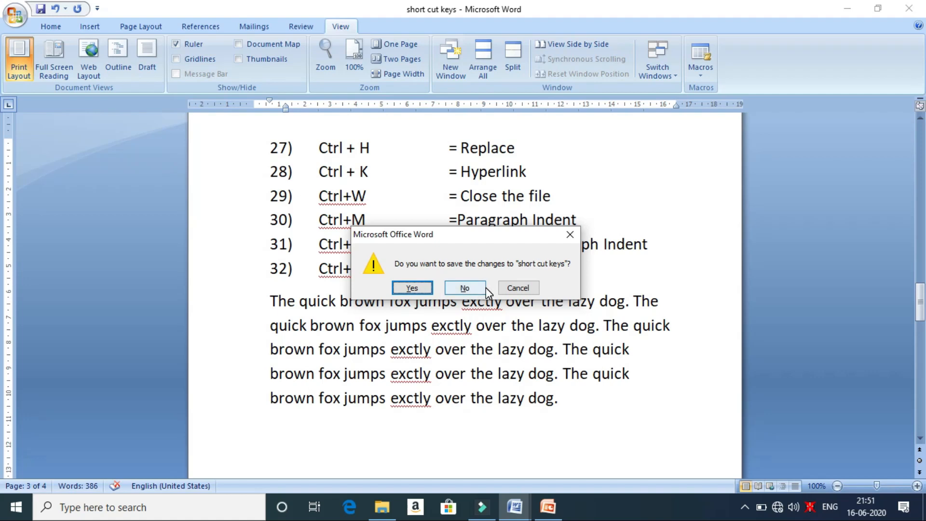
left_click(411, 288)
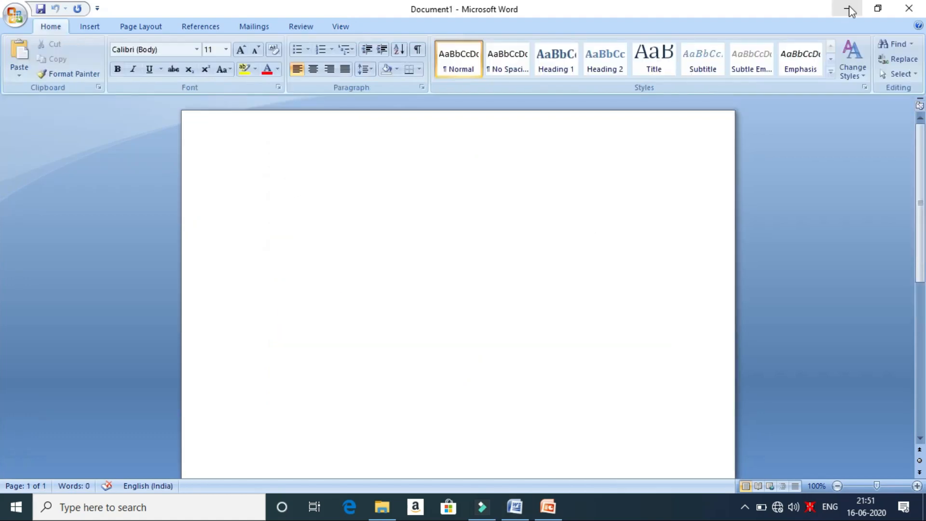
Minimize the Word and PowerPoint windows, and reopen short cut keys from USB Drive (E:) to check its saved contents.
left_click(848, 8)
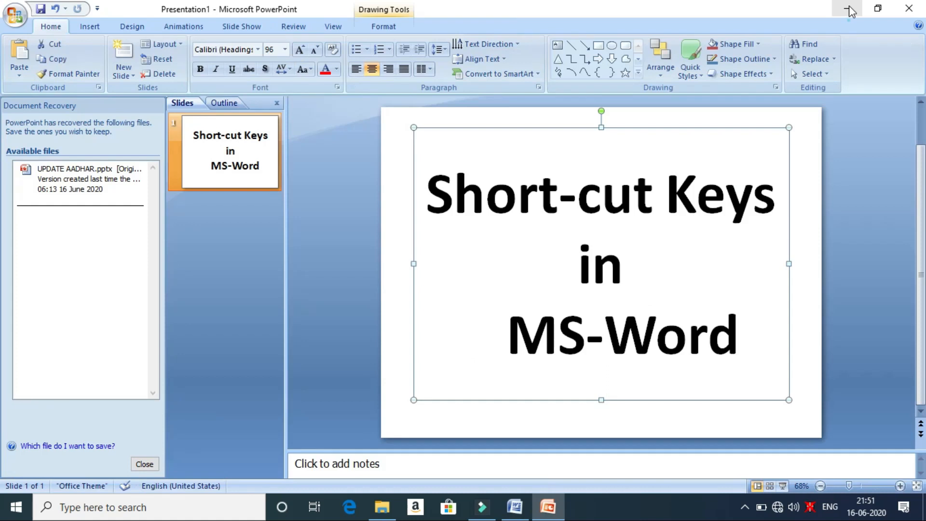
left_click(849, 7)
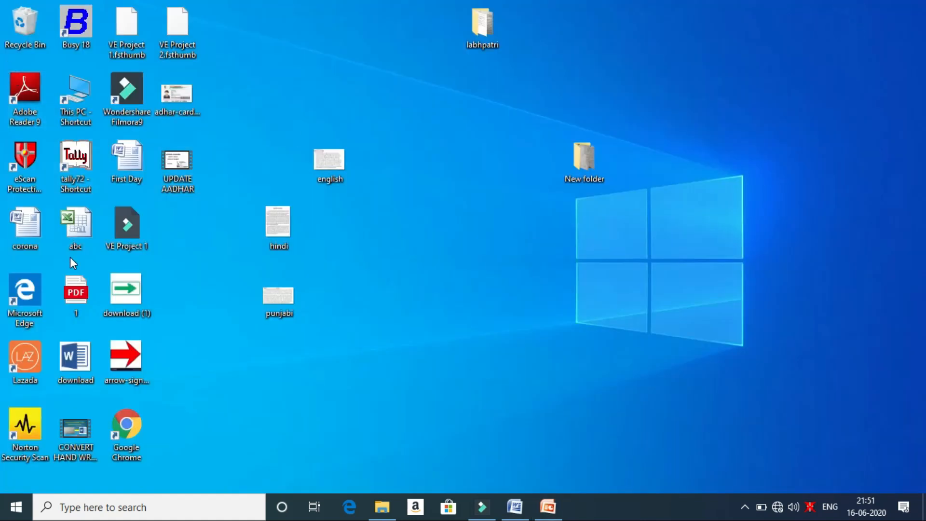
double_click(77, 104)
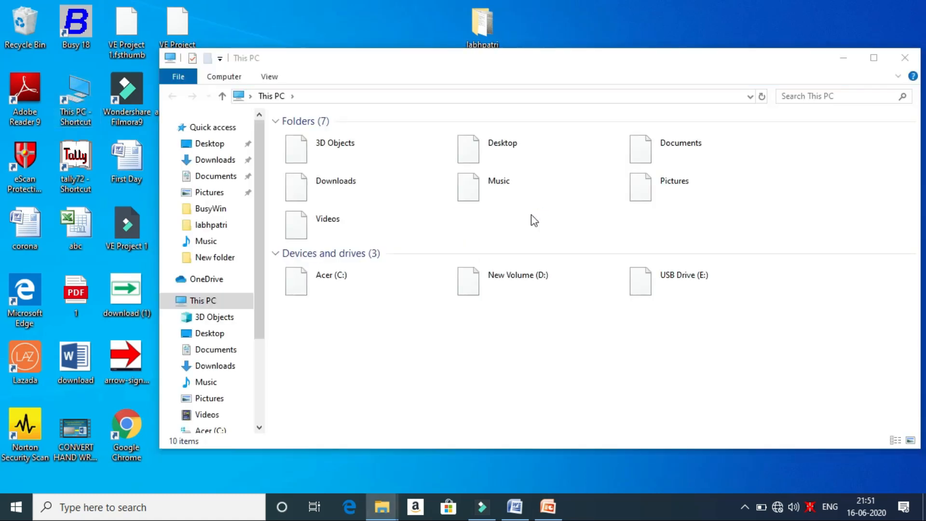
left_click(660, 292)
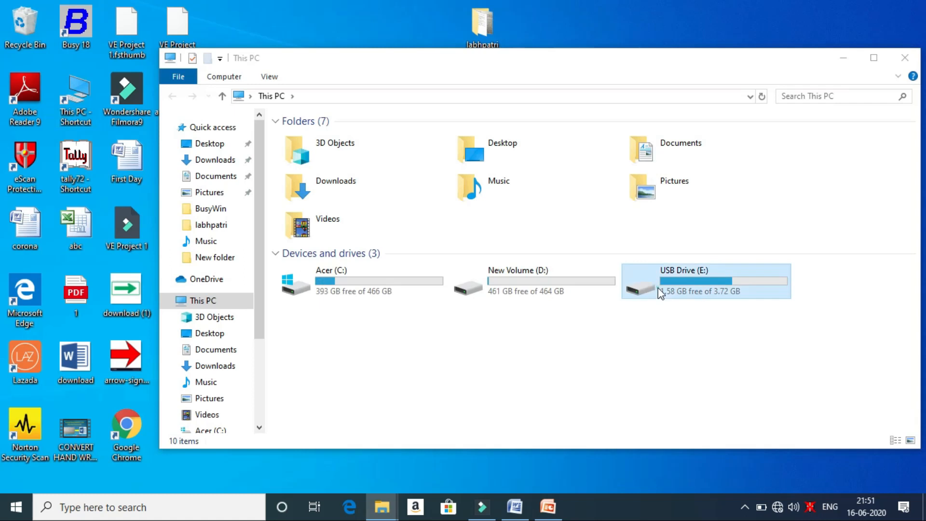
double_click(661, 293)
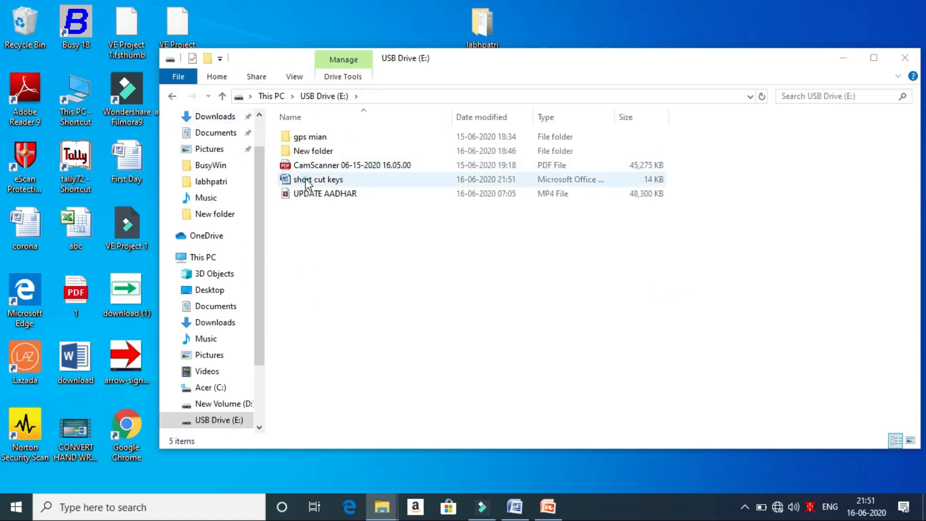
double_click(307, 182)
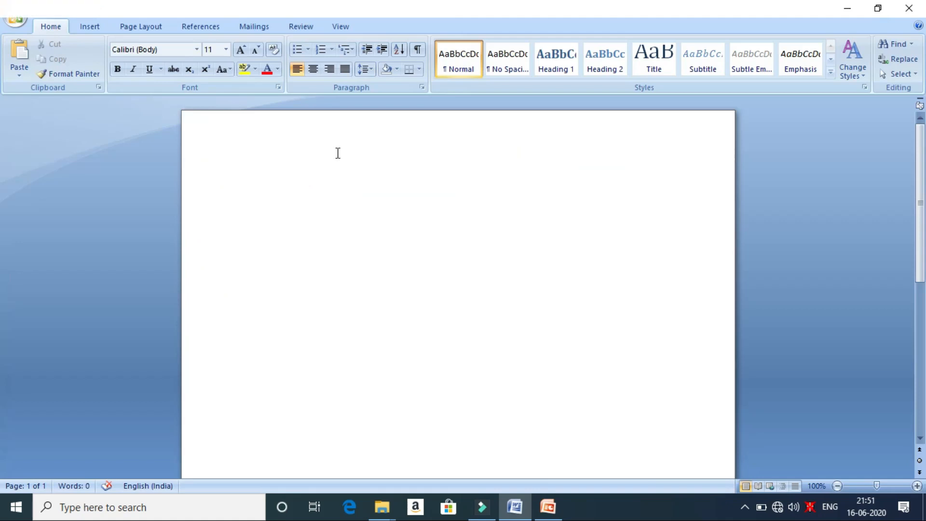
left_click_drag(922, 154, 923, 321)
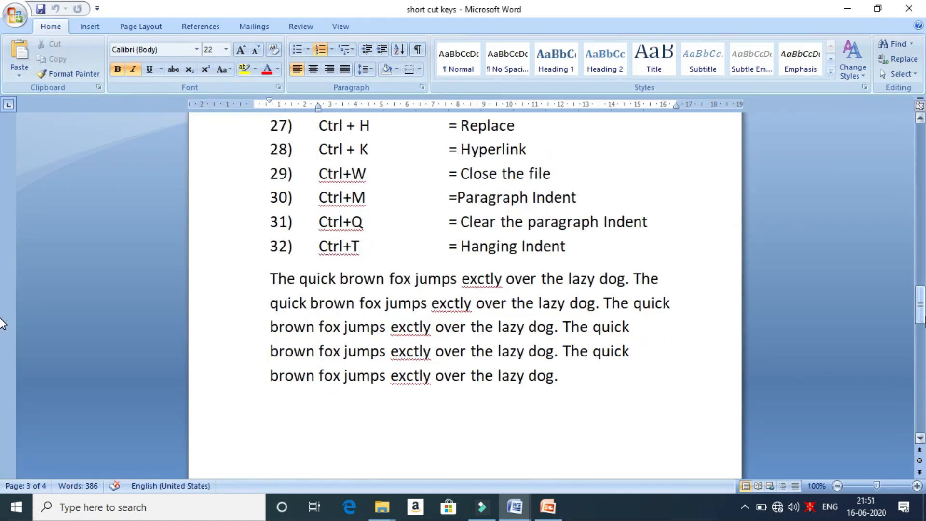
left_click_drag(923, 321, 922, 147)
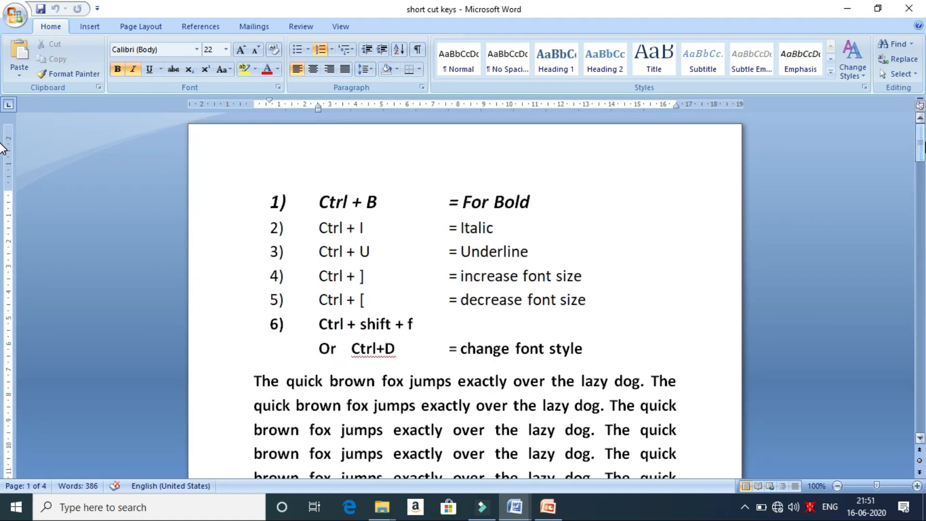